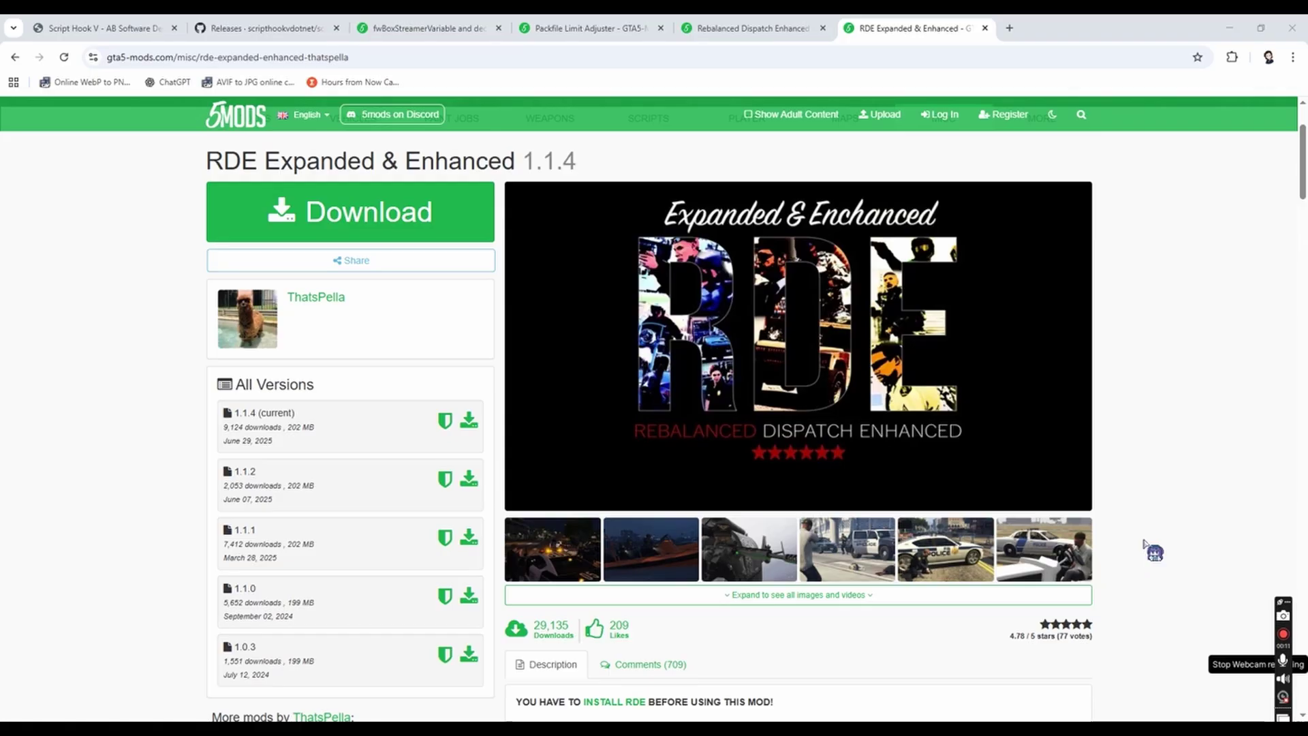
Step: Bring up the Rebalanced Dispatch Enhanced 4.1.2 page and scroll to its Description section
left_click(753, 28)
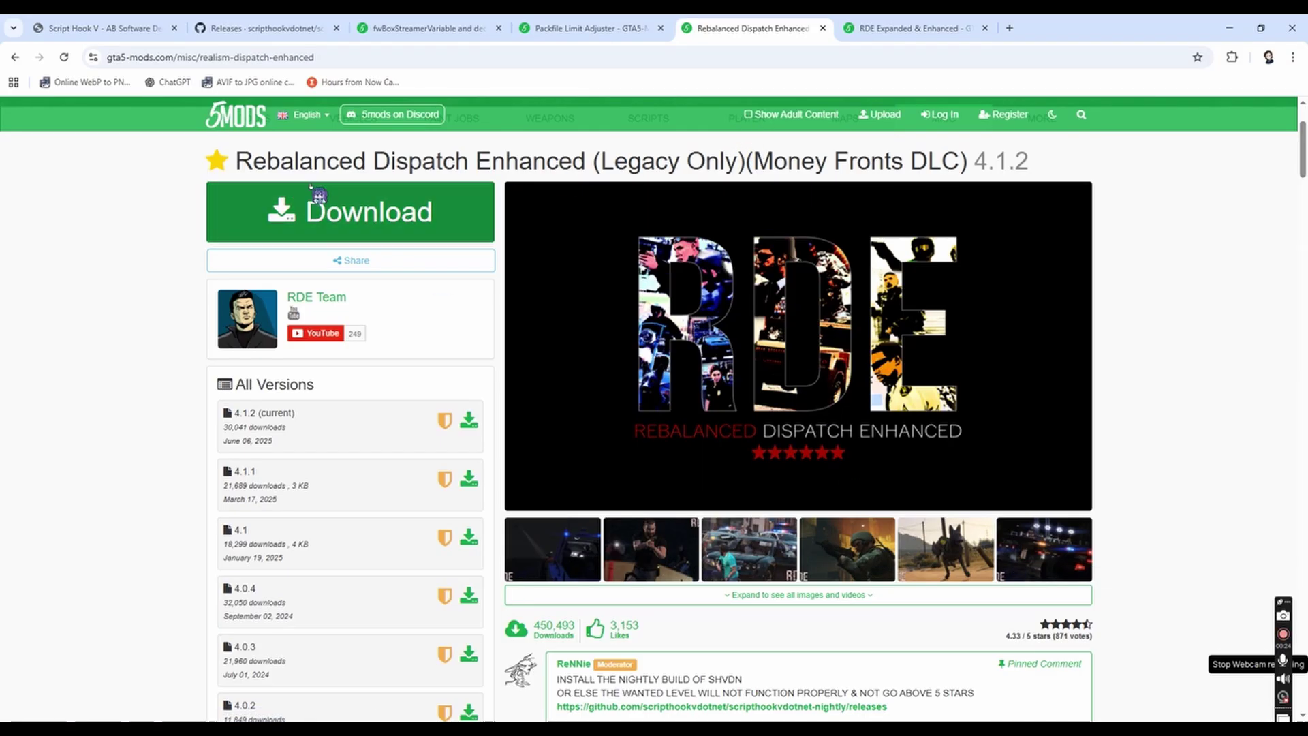
scroll(762, 572, "down", 8)
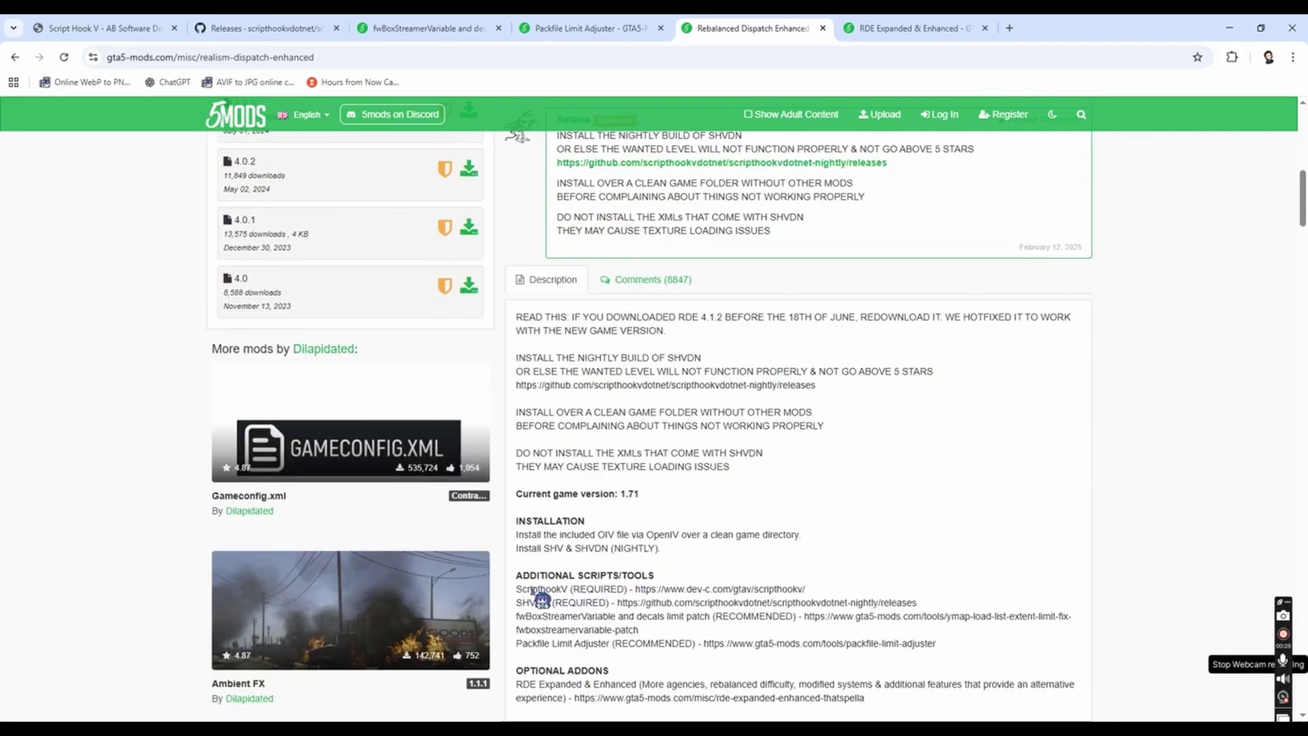
key("ctrl+1")
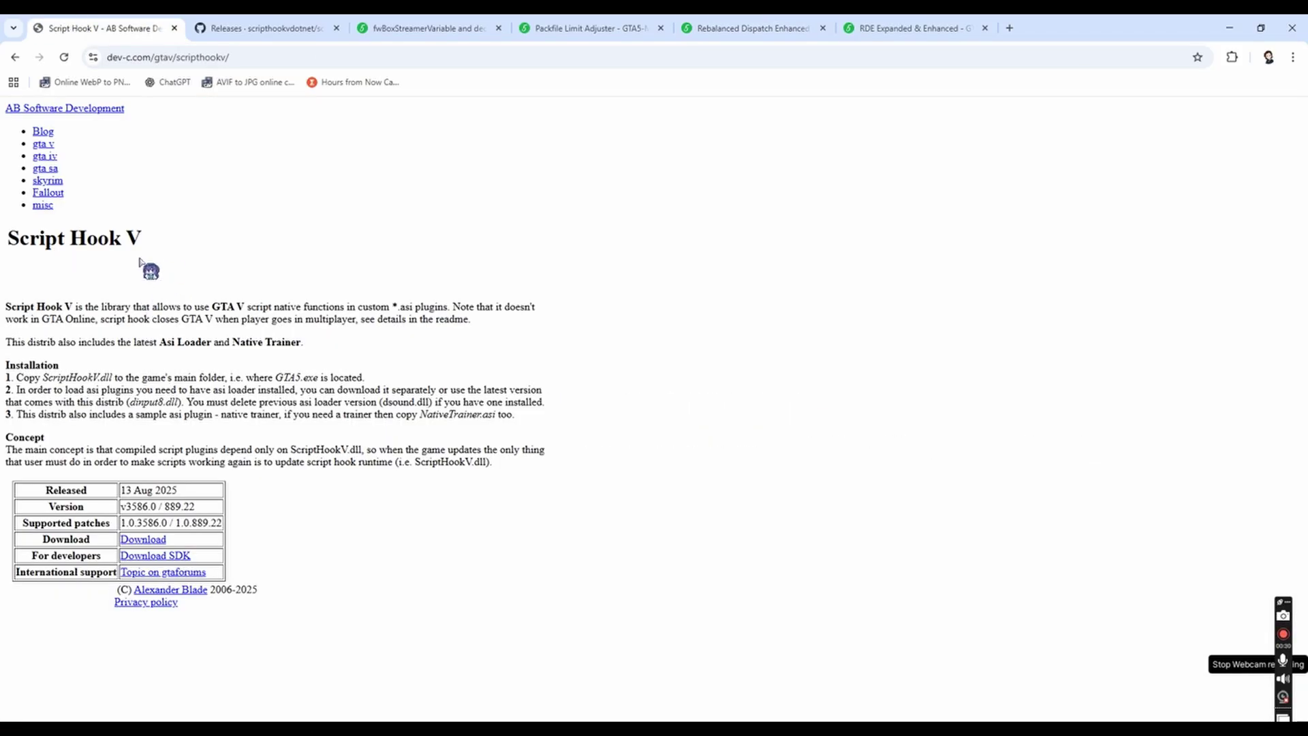
key("ctrl+Tab")
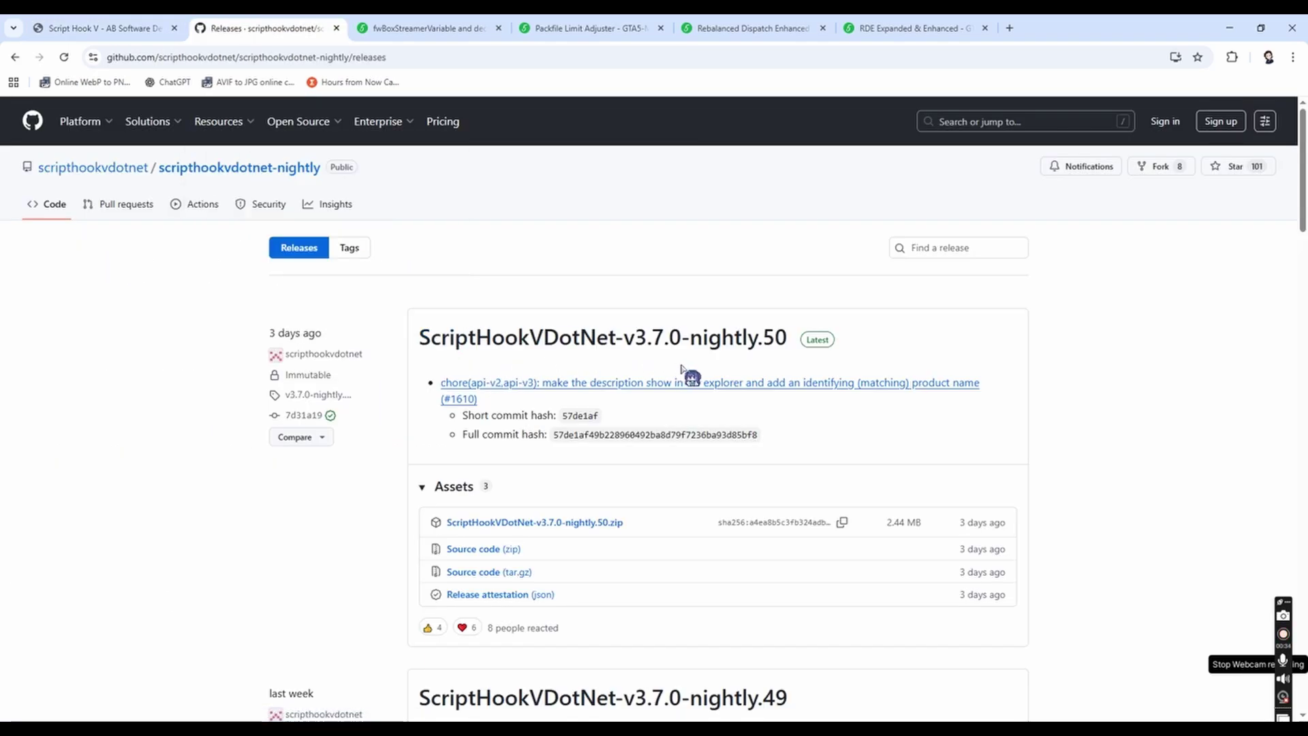
key("ctrl+Tab")
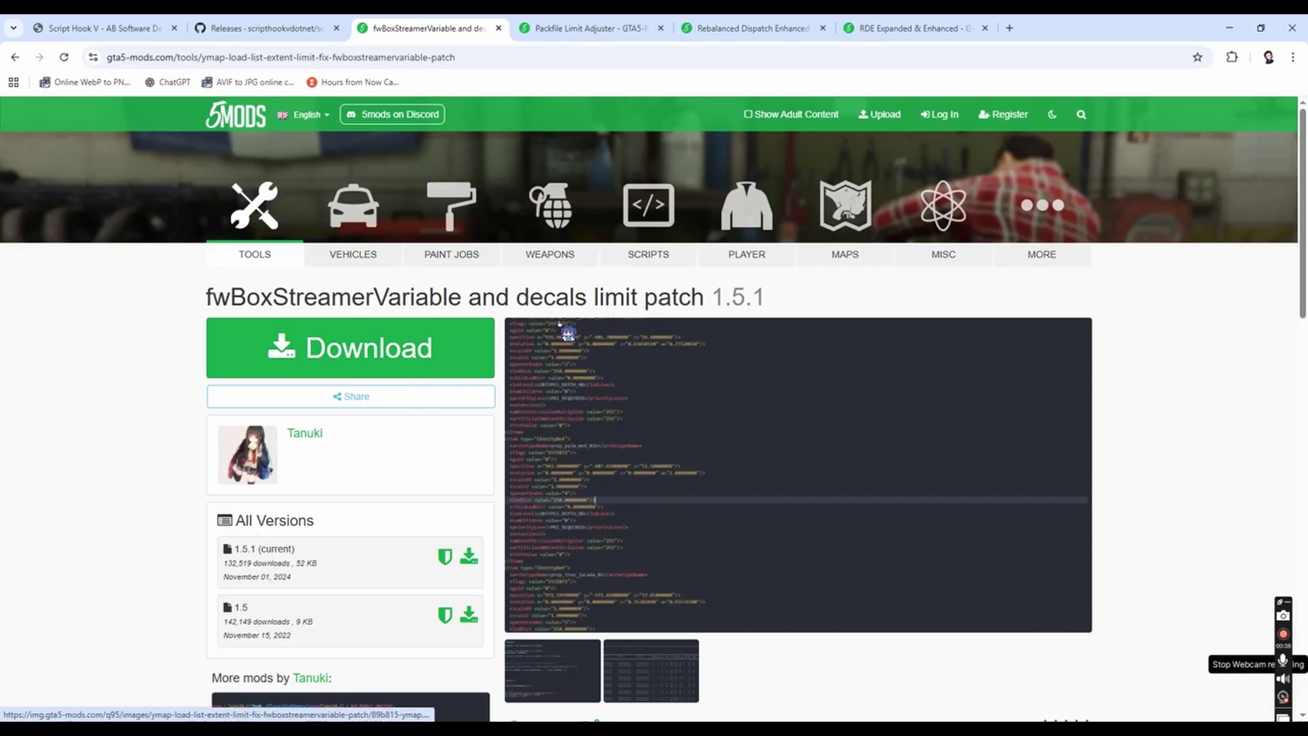
left_click(592, 31)
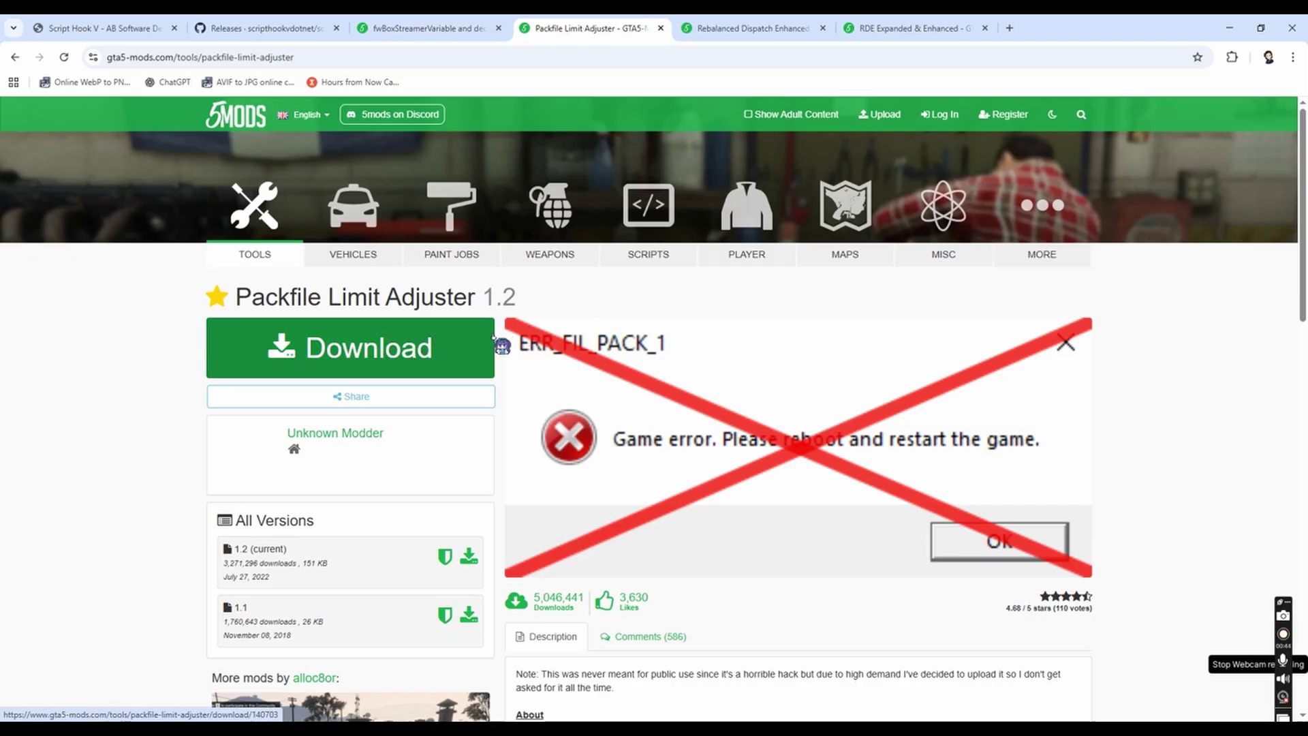
left_click(756, 29)
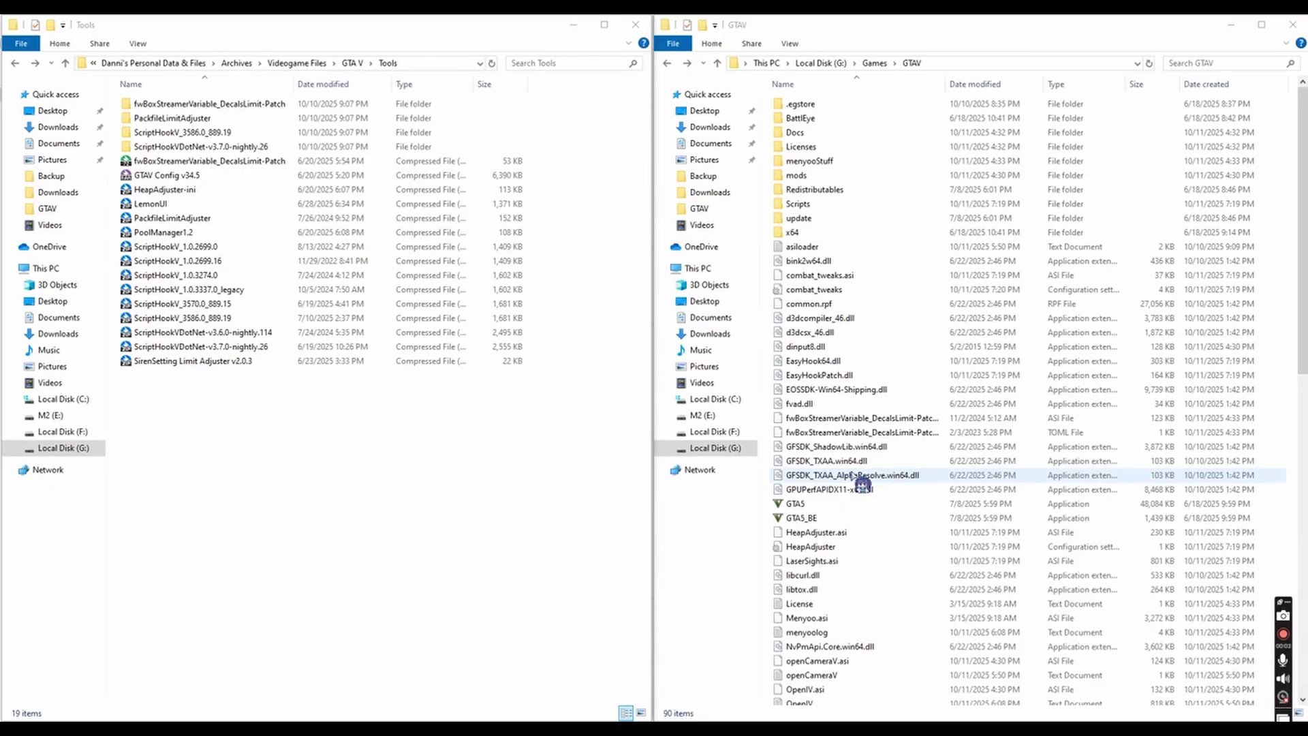
Step: Show the two fwBoxStreamerVariable_DecalsLimit-Patch files going into the GTAV folder
left_click_drag(545, 97, 448, 145)
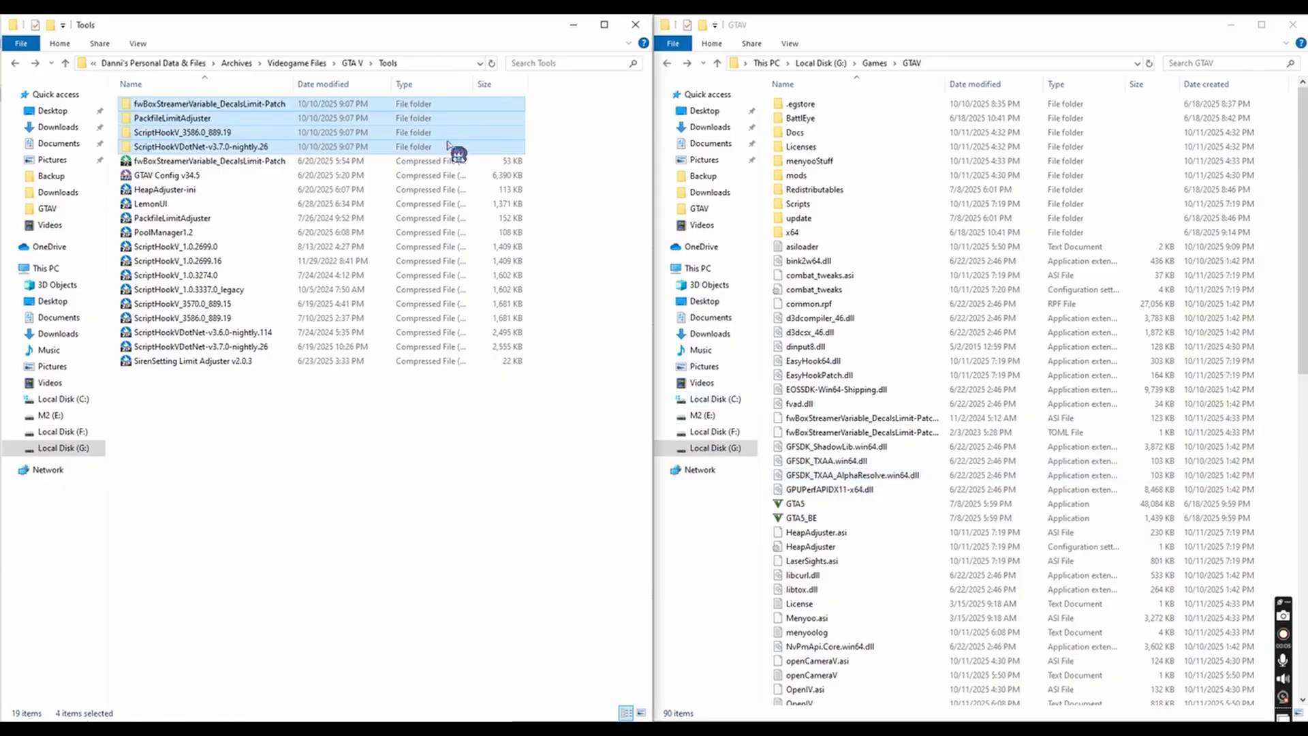
left_click(578, 148)
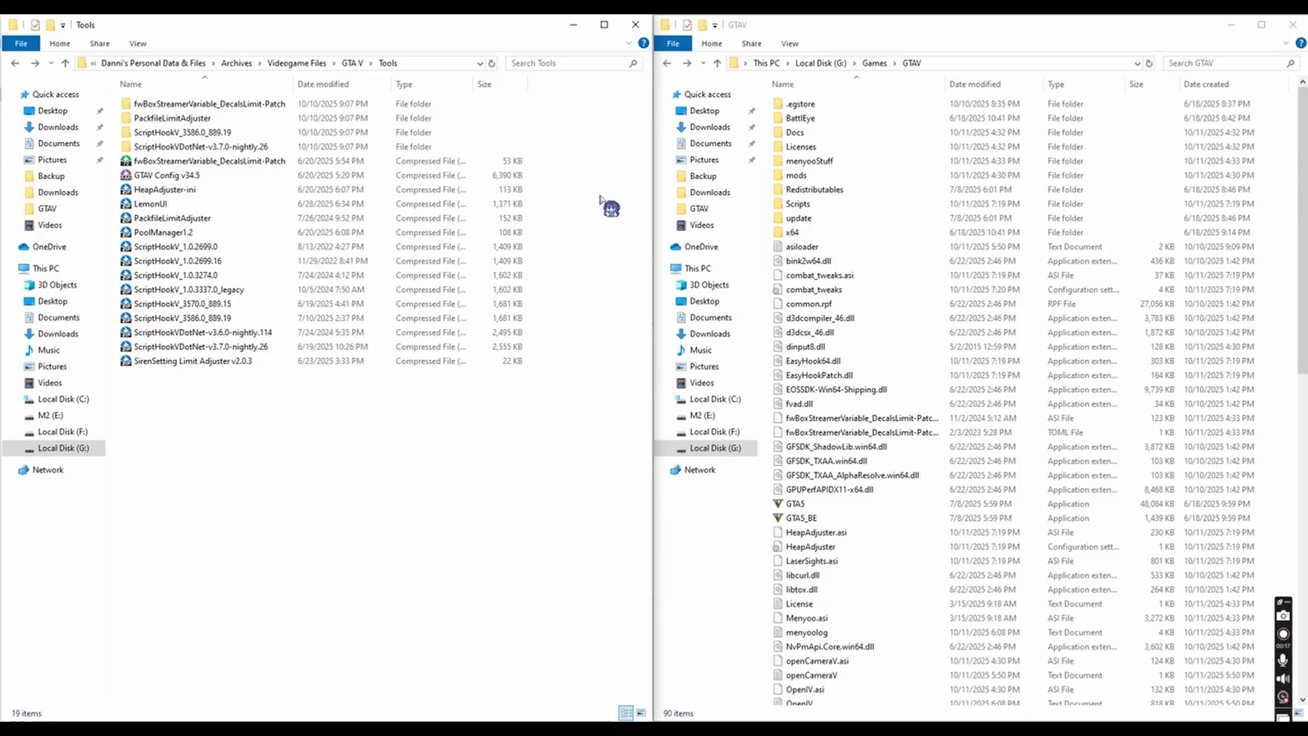
left_click_drag(555, 101, 460, 102)
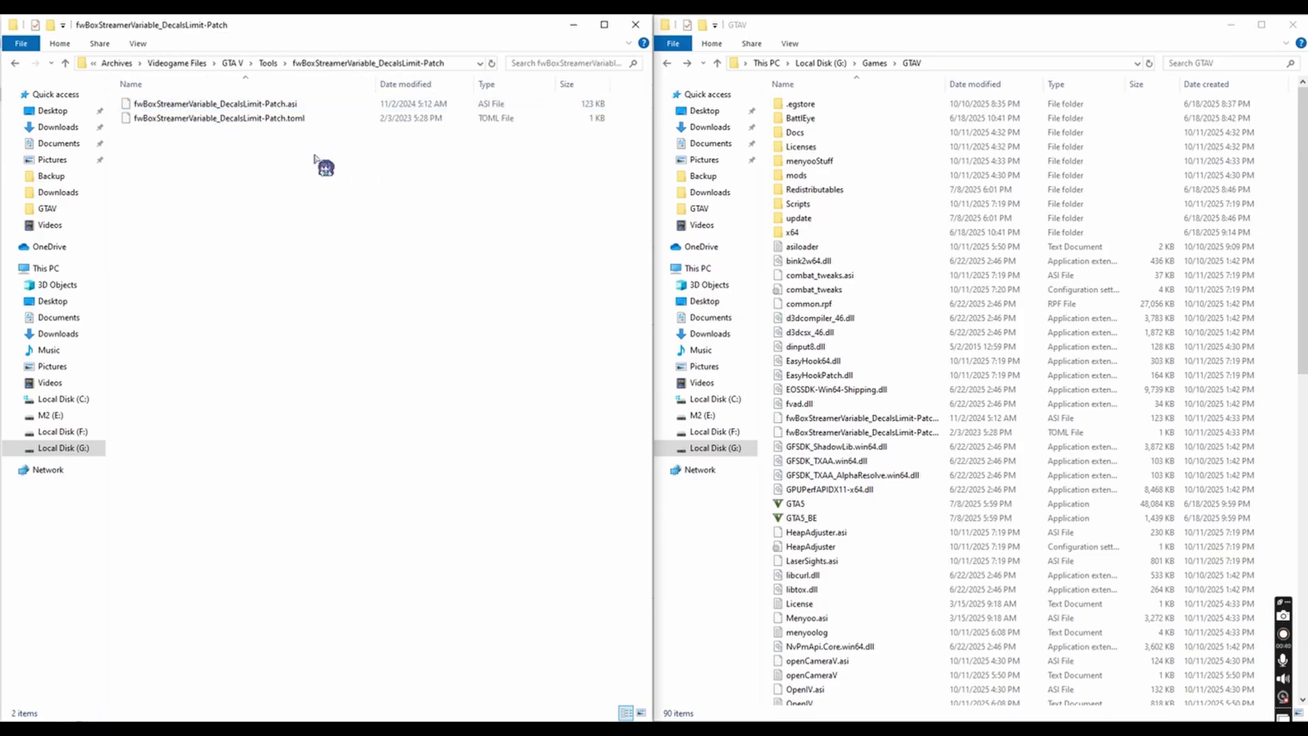
left_click_drag(311, 162, 344, 161)
Step: Select the PackfileLimitAdjuster .asi and config files for GTAV
left_click(267, 63)
double_click(204, 117)
left_click_drag(542, 126, 436, 120)
Step: Show ScriptHookV.dll, xinput1_4.dll and dinput8.dll from ScriptHookV_3586.0_889.19\bin going into GTAV
left_click(269, 63)
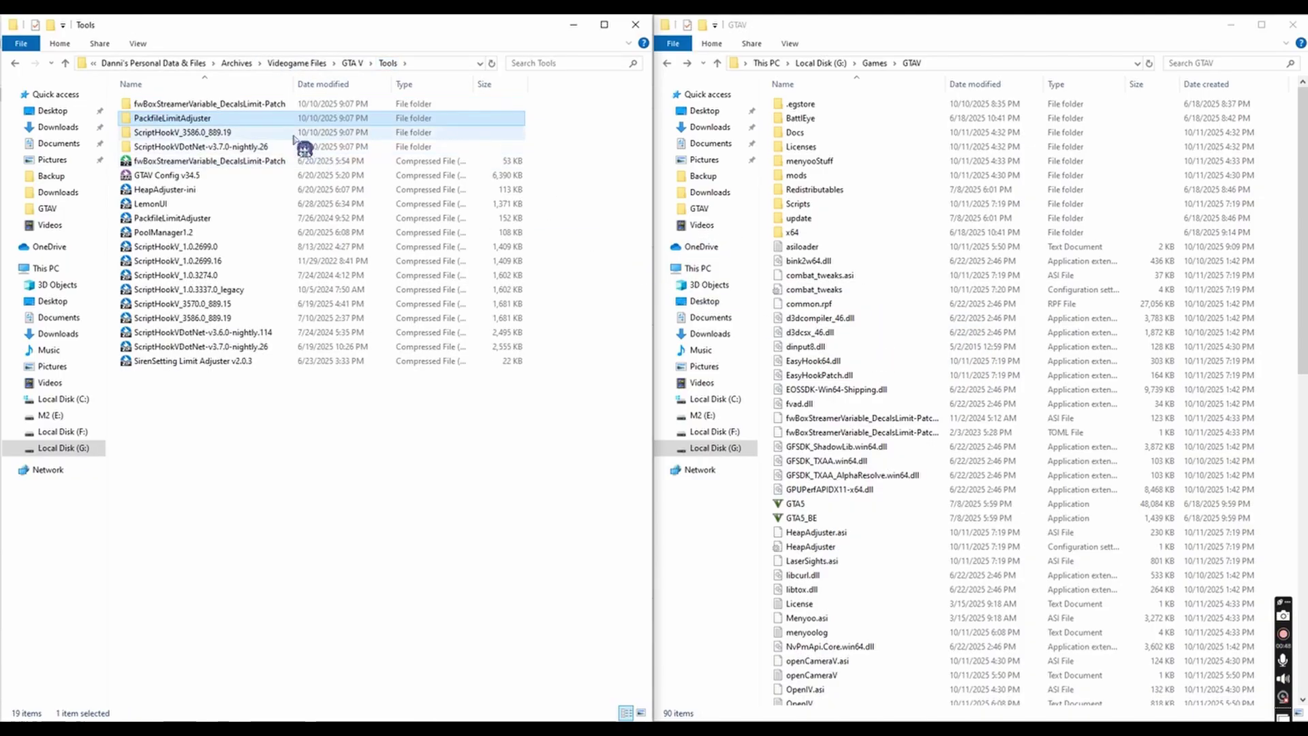
double_click(301, 133)
left_click(457, 105)
double_click(456, 105)
left_click_drag(218, 194, 212, 147)
left_click(422, 118, "ctrl")
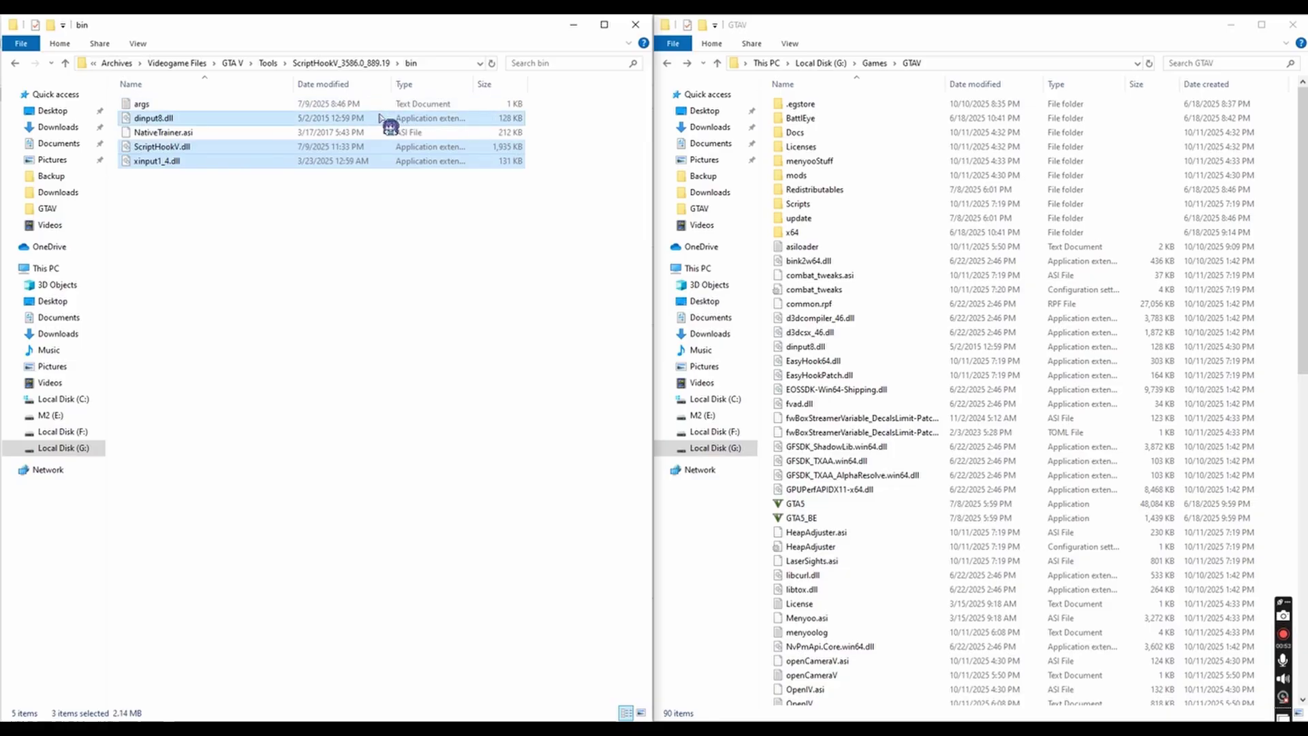
left_click_drag(381, 119, 409, 123)
Step: Show the ScriptHookVDotNet-v3.7.0-nightly.26 files plus Docs and Licenses folders going into GTAV
left_click(341, 63)
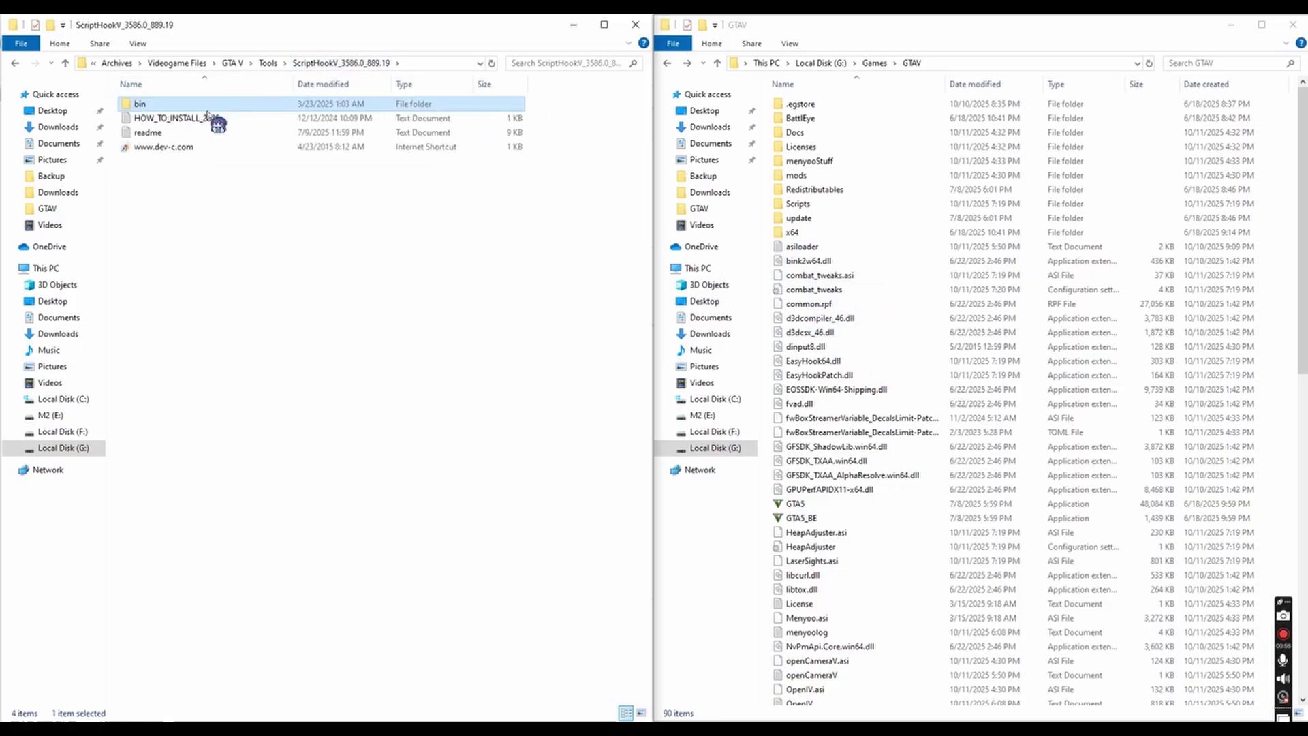
left_click(267, 62)
double_click(213, 148)
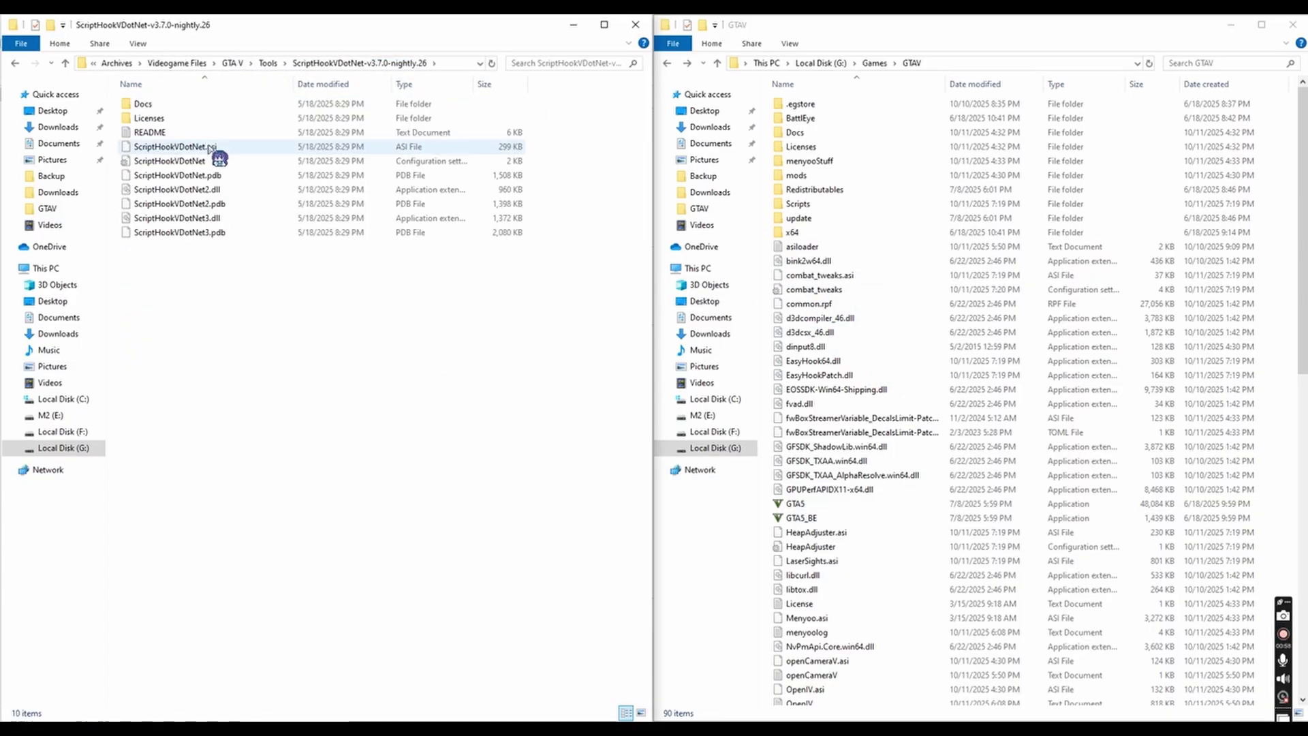
left_click_drag(211, 267, 192, 145)
left_click(513, 108, "ctrl")
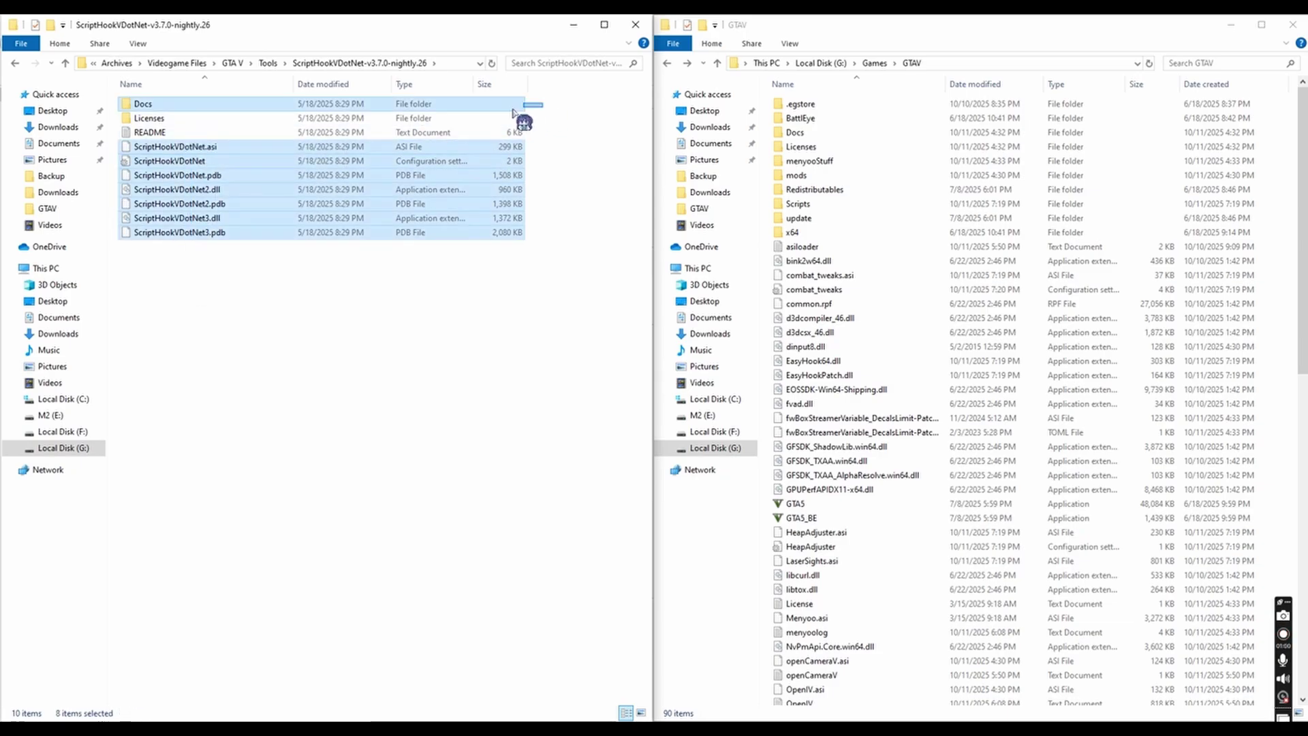
left_click(512, 118, "ctrl")
left_click_drag(513, 117, 485, 120)
left_click(583, 165)
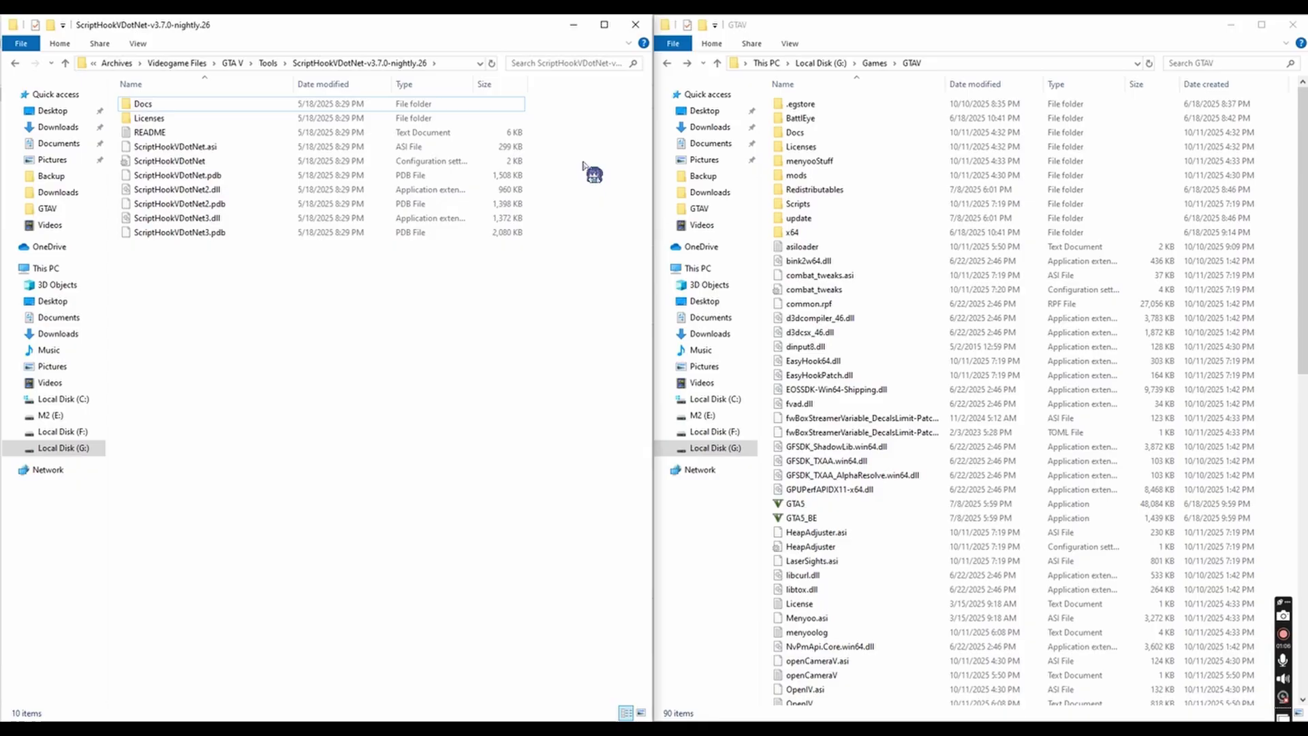
Step: Return to the Tools folder in File Explorer
left_click(265, 63)
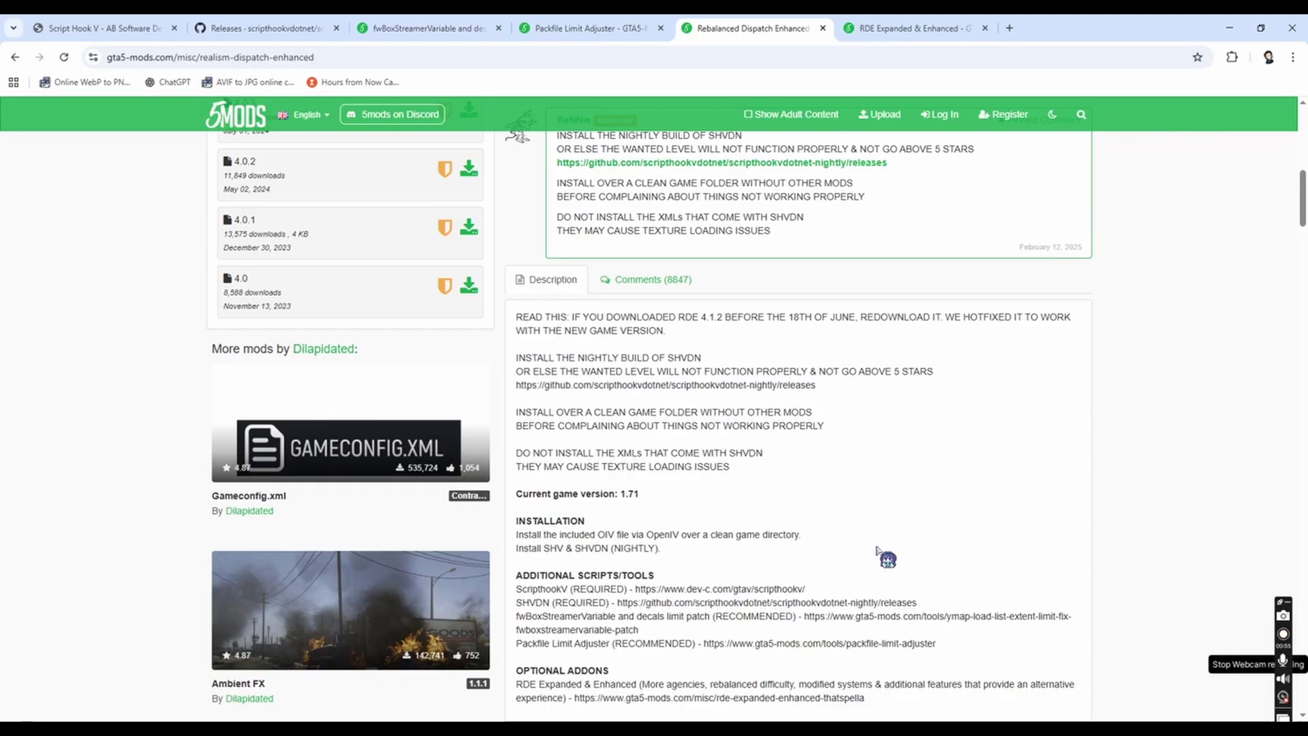
Step: Launch OpenIV for Grand Theft Auto V (Windows) and maximize its window
left_click(1229, 28)
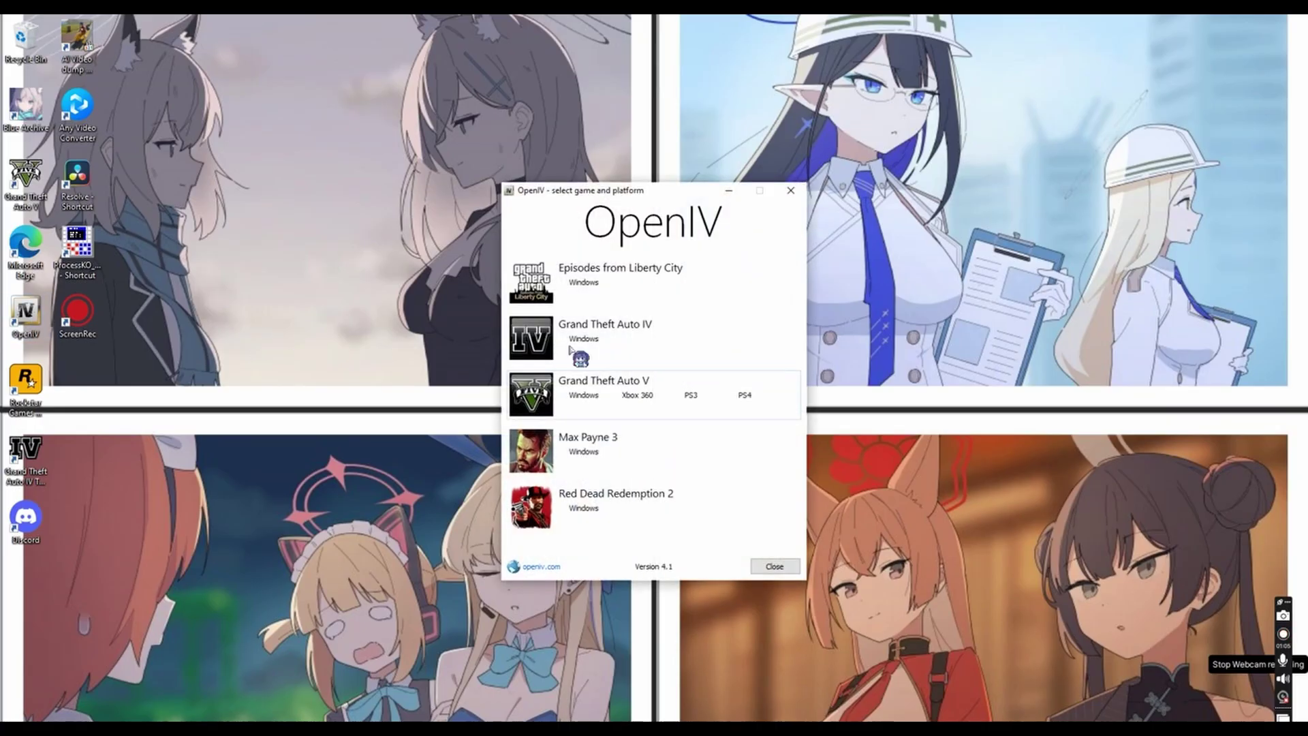
left_click(540, 401)
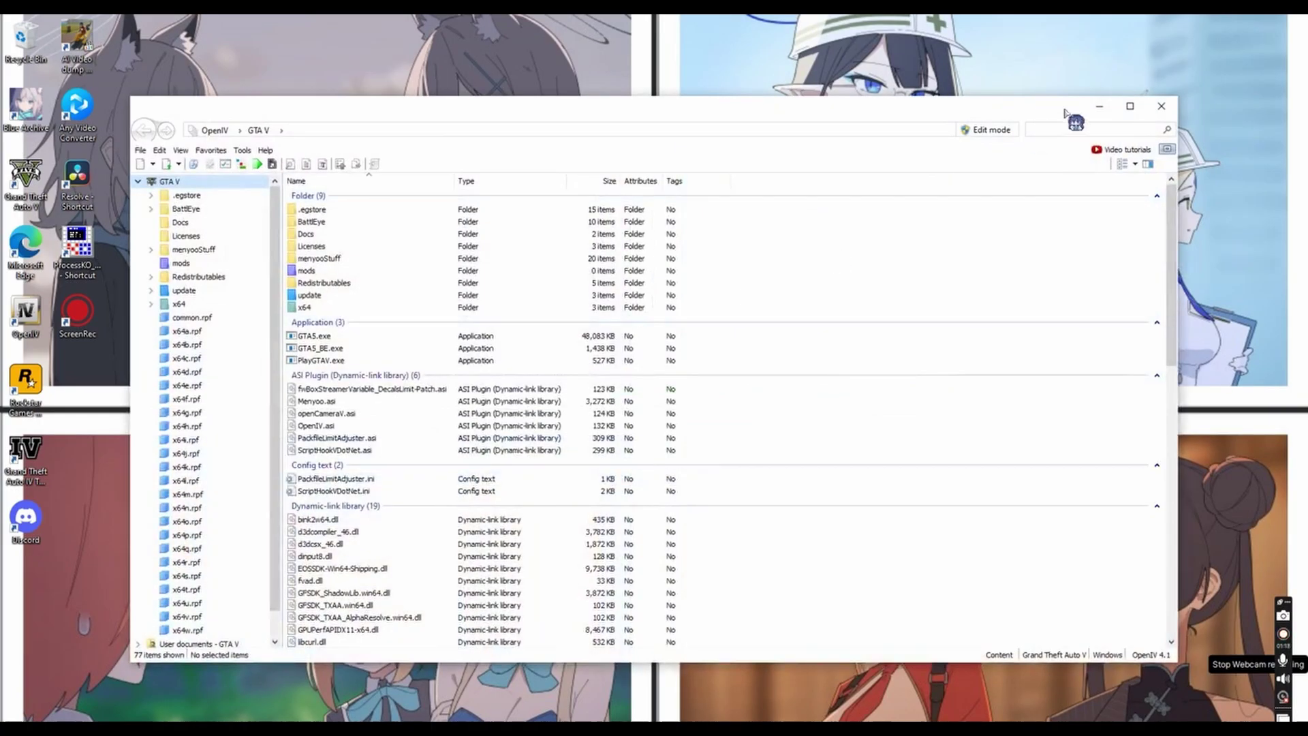
left_click(1130, 105)
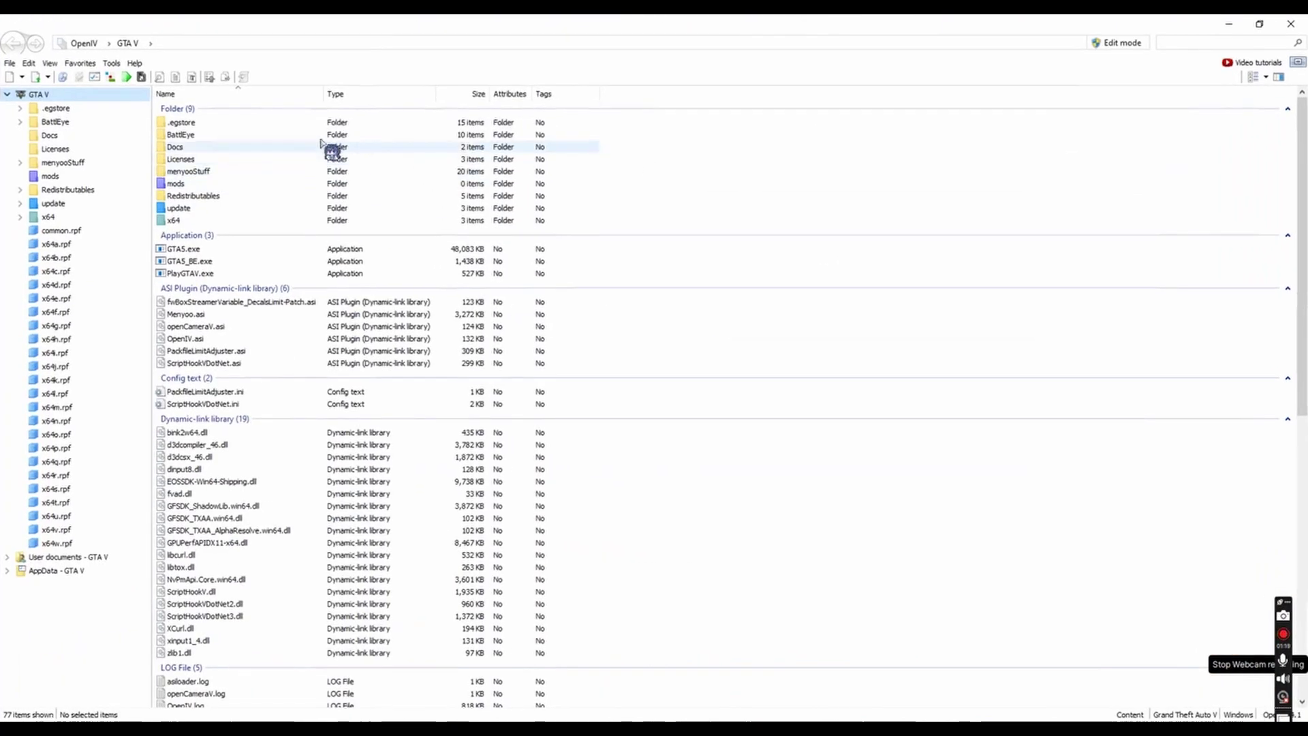
Step: Load RDE 4.1.2.oiv from Rebalanced Dispatch Enhanced\Mods\RDE 4.1.2 into the Package Installer
left_click(113, 62)
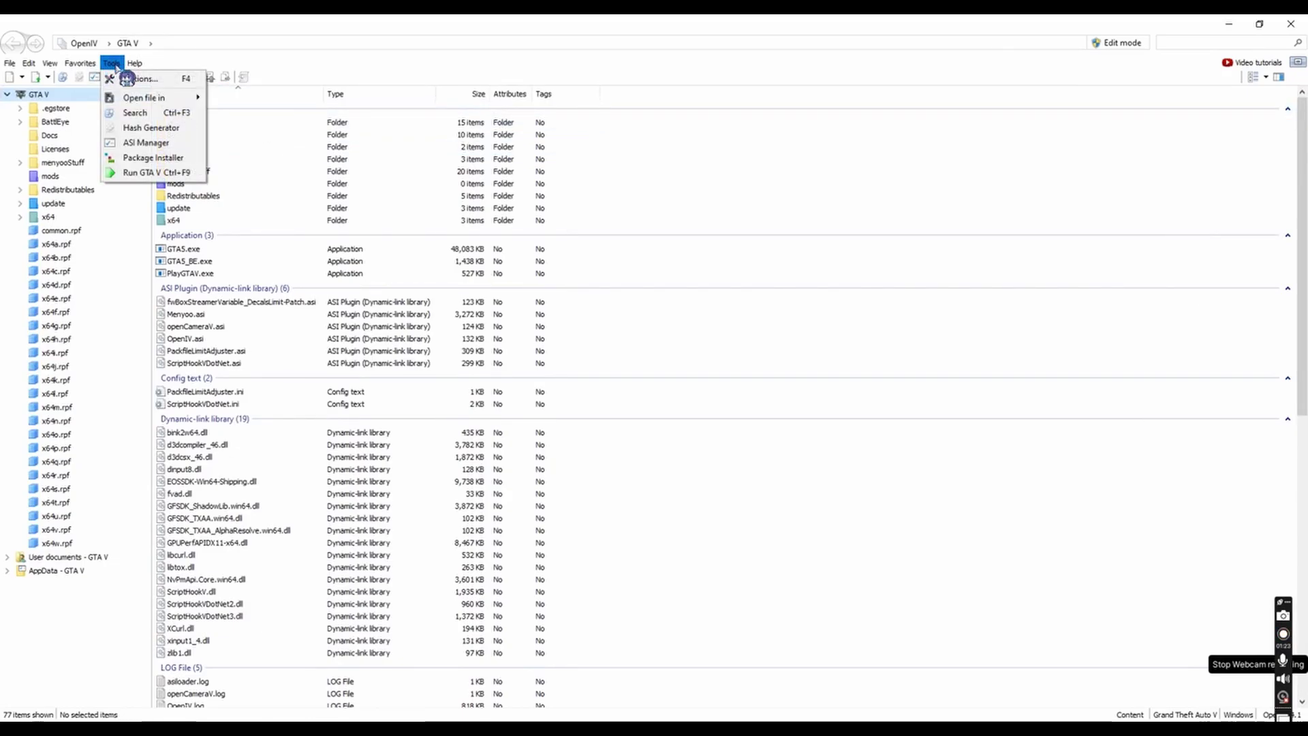
left_click(161, 158)
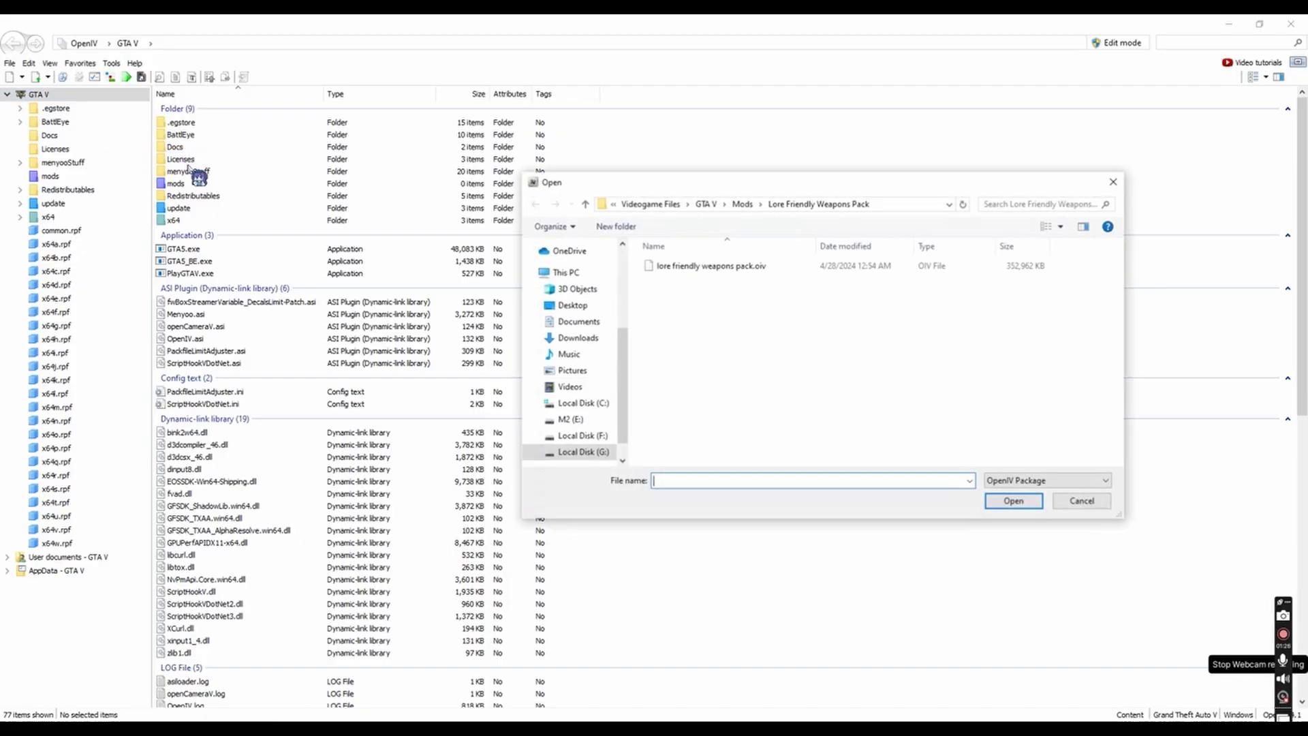
left_click(742, 204)
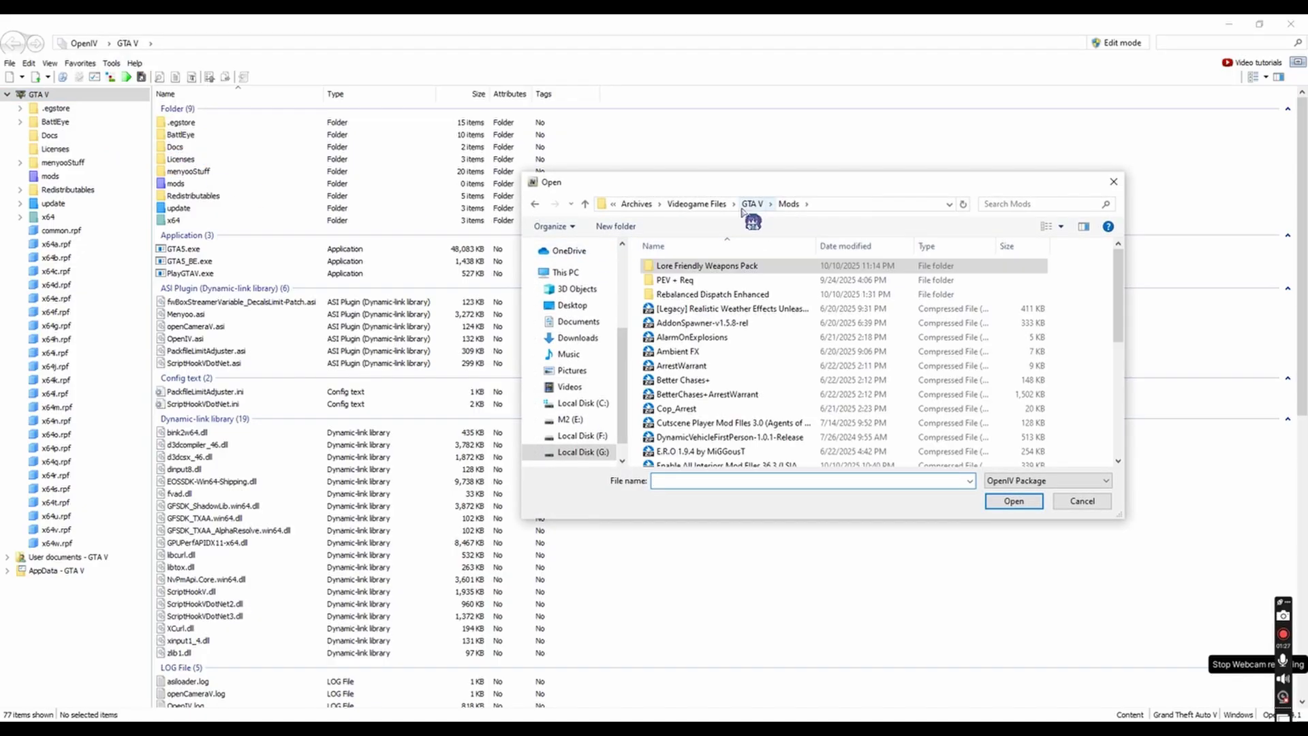
left_click(707, 295)
double_click(707, 295)
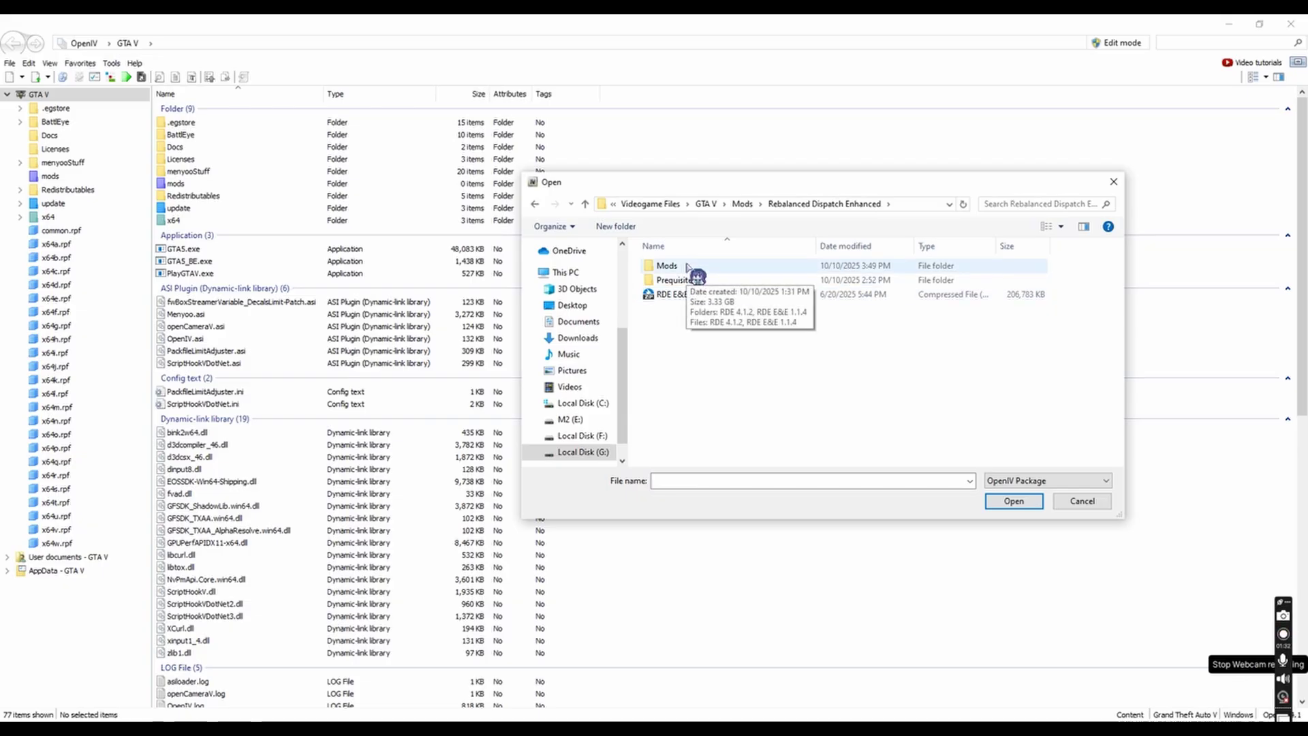
double_click(688, 265)
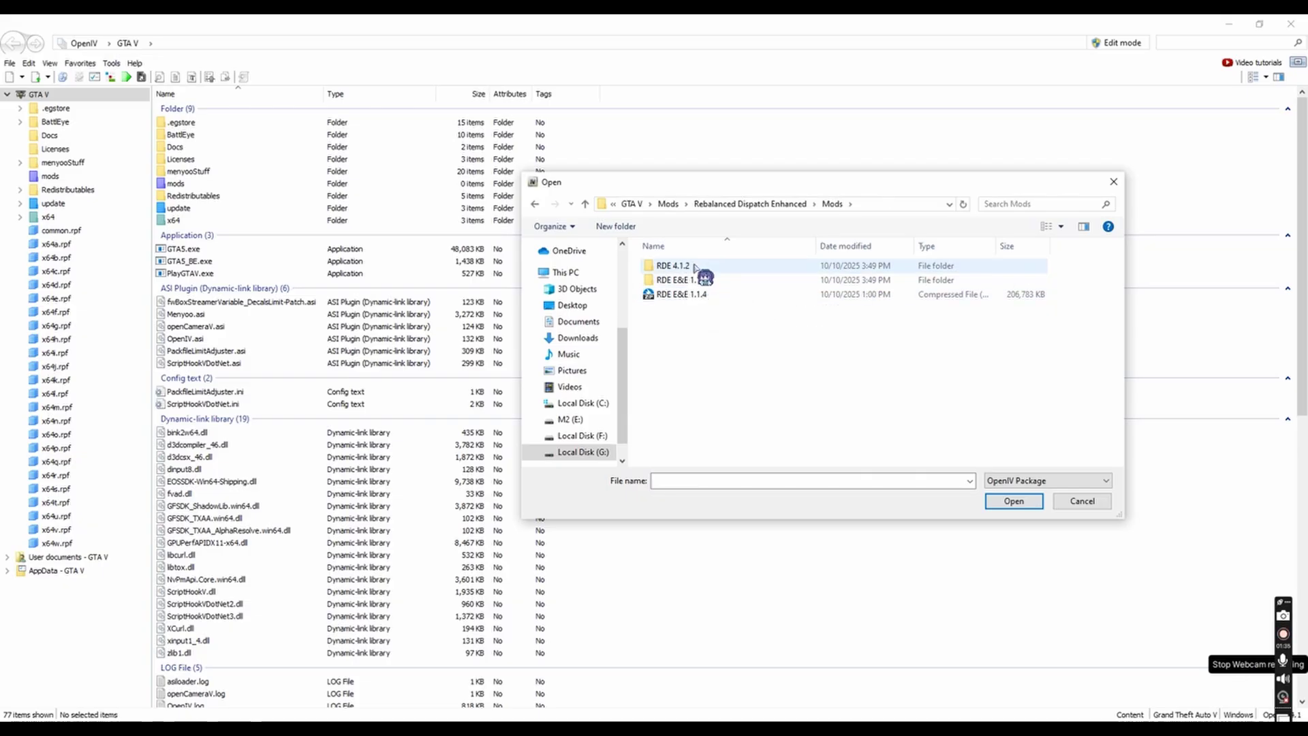
double_click(704, 266)
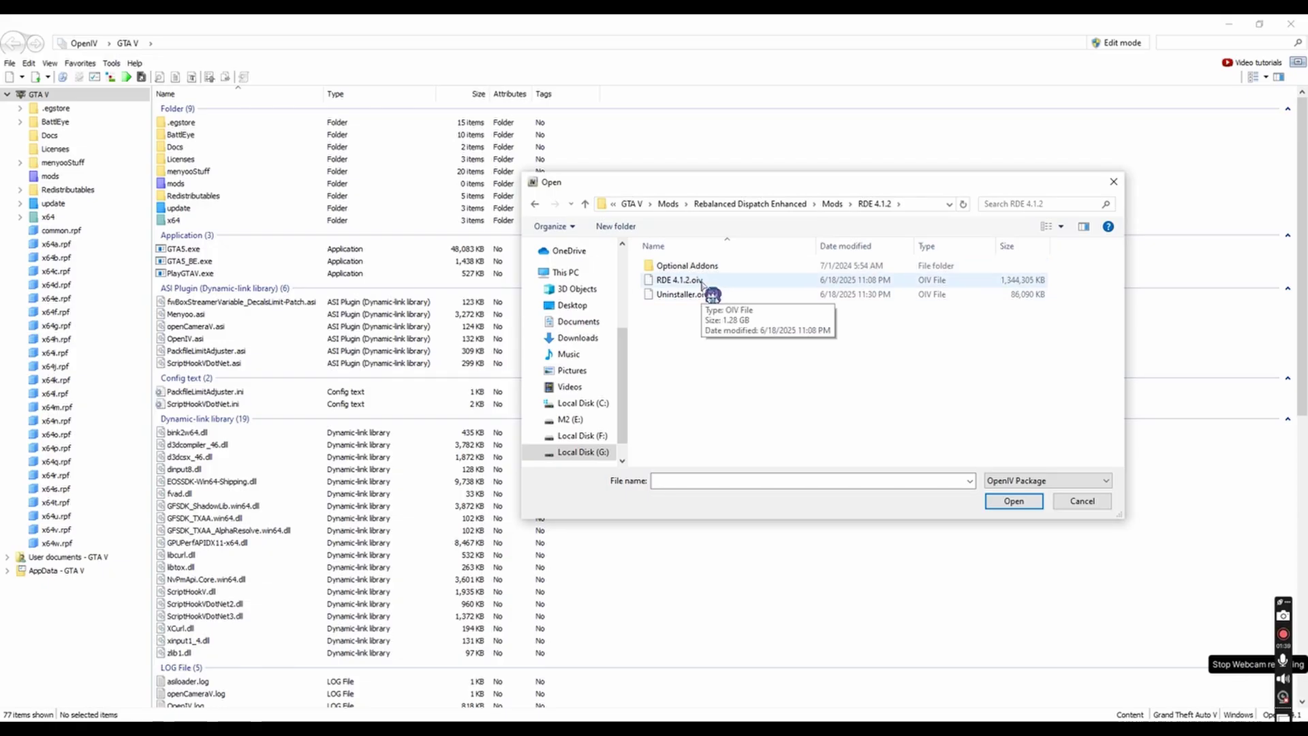
left_click(702, 280)
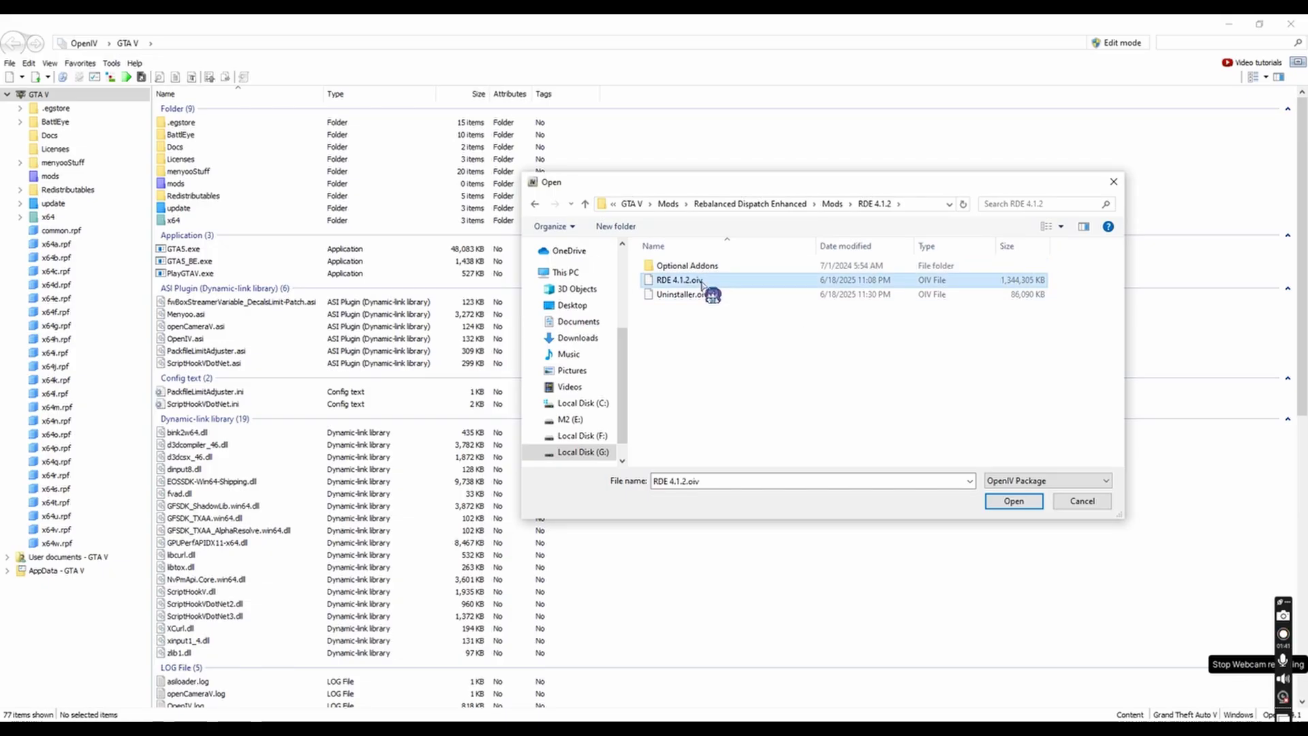
left_click(1014, 501)
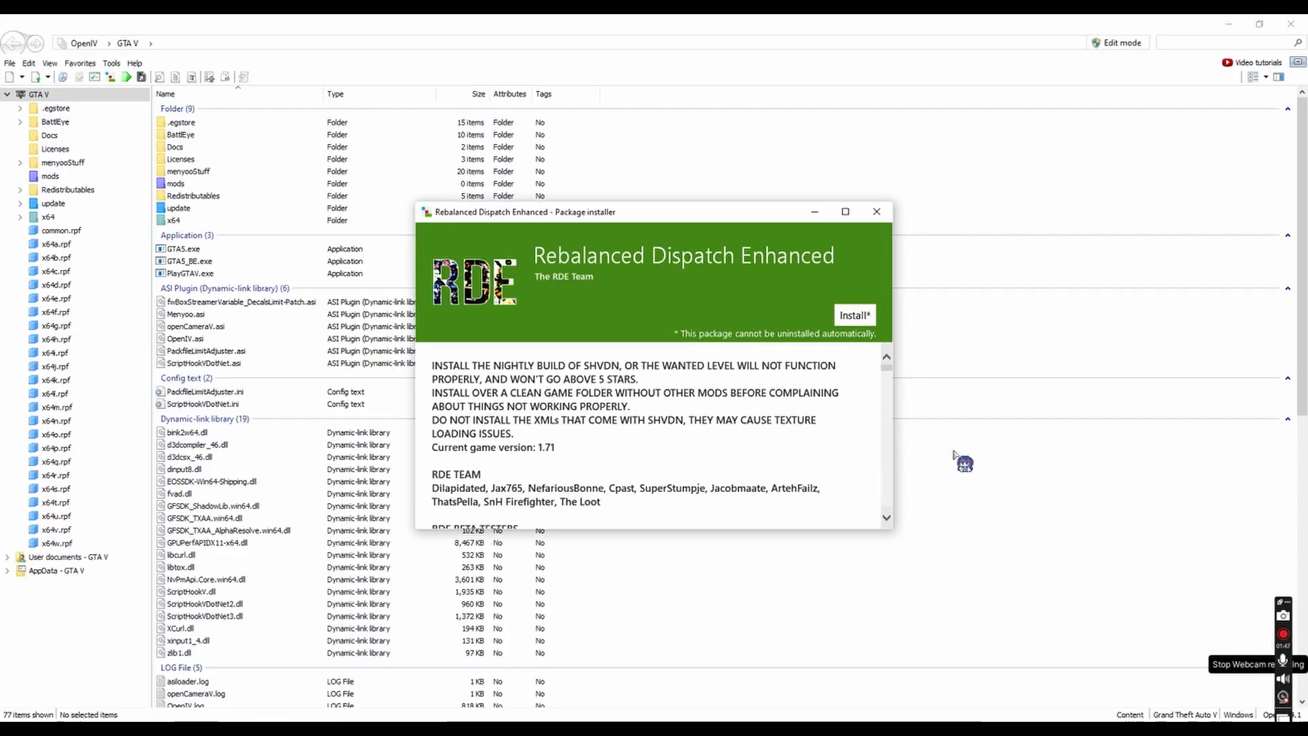
Step: Install the RDE 4.1.2 package into the mods folder and close the installer
left_click(856, 318)
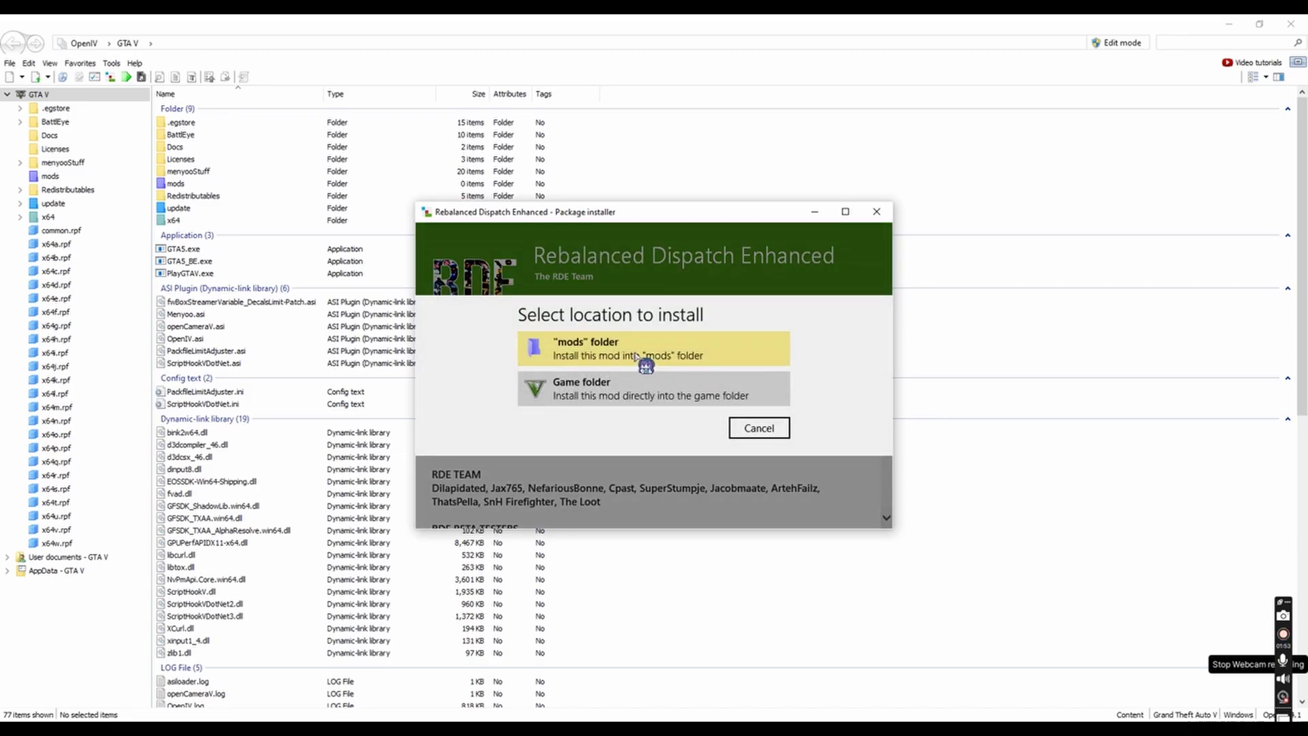
left_click(635, 354)
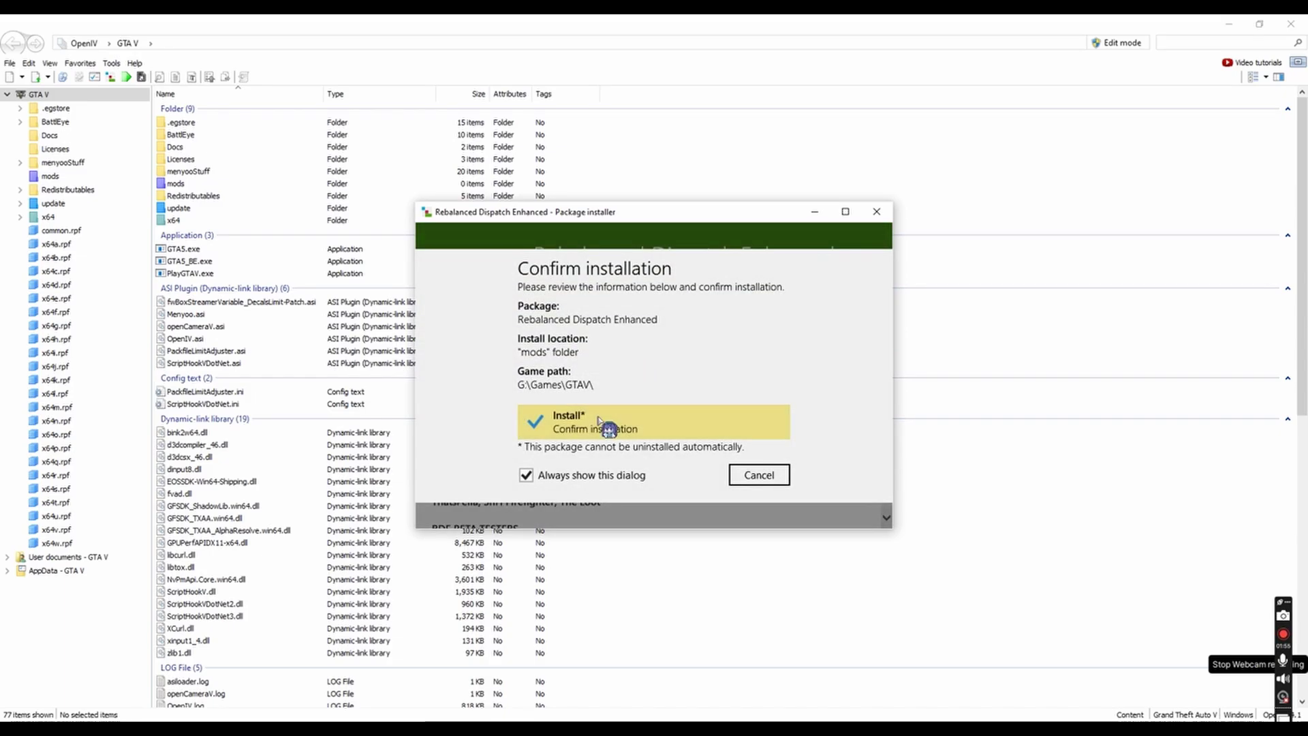
left_click(608, 417)
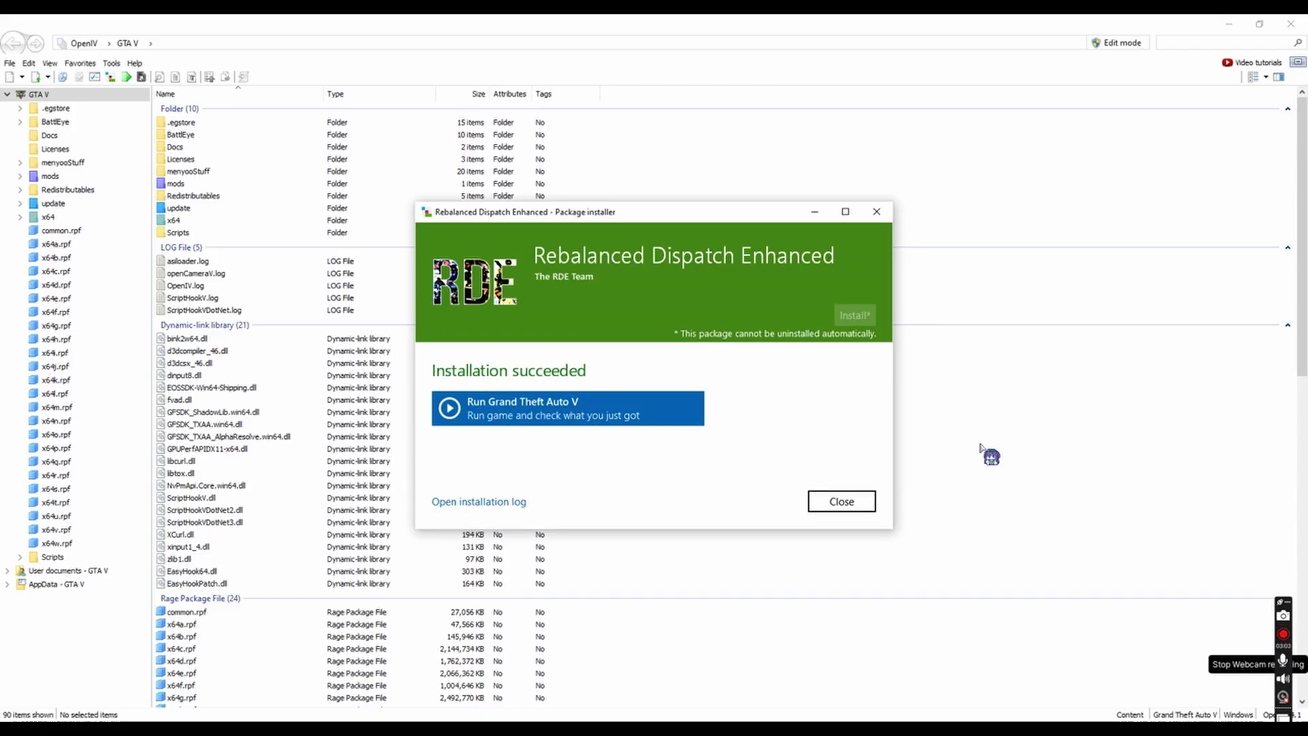
left_click(842, 501)
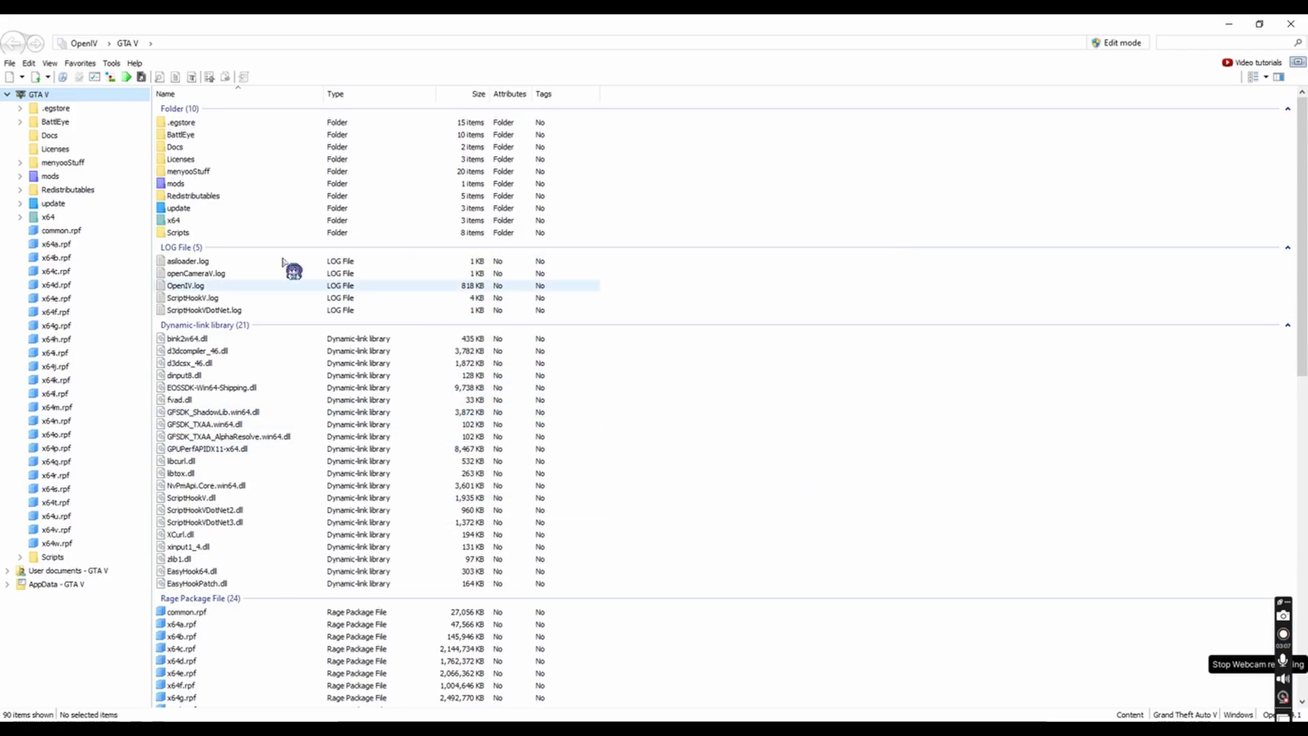
Step: Load RDE-E&E-1.1.4.oiv from the RDE E&E 1.1.4 folder into the Package Installer
left_click(111, 63)
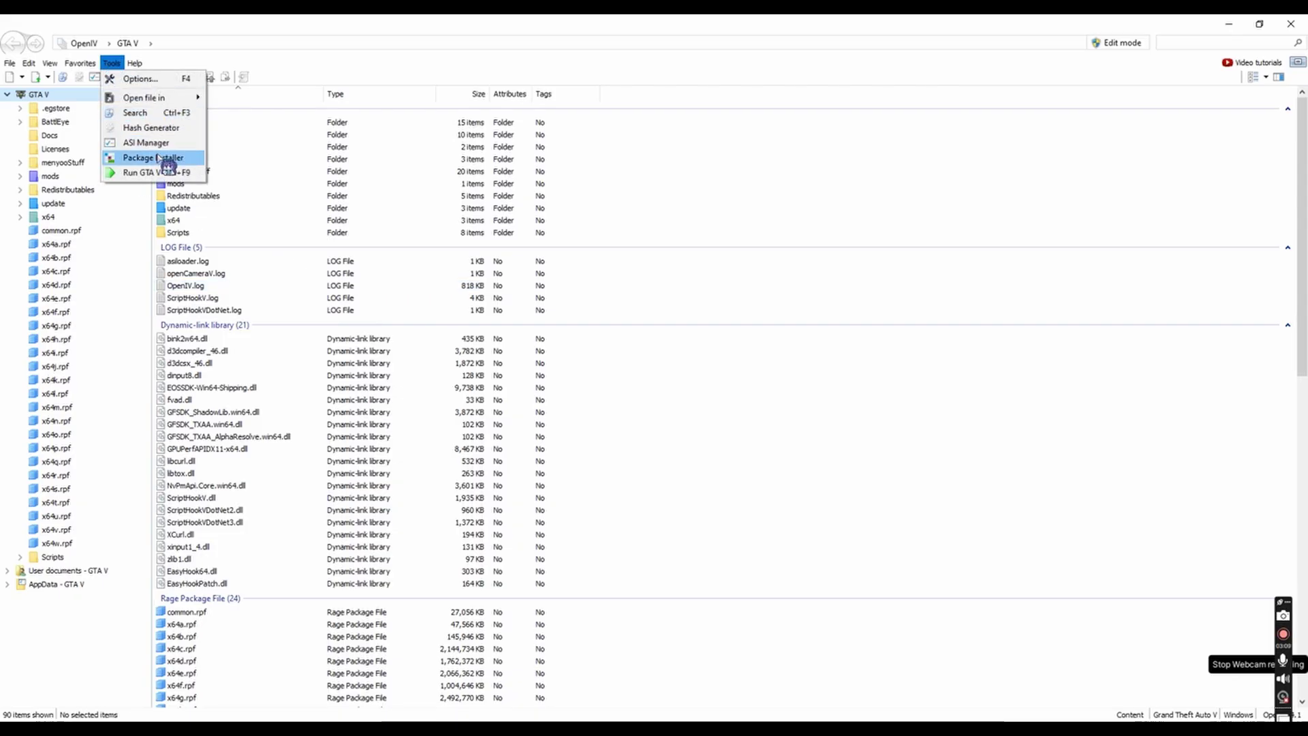
left_click(158, 157)
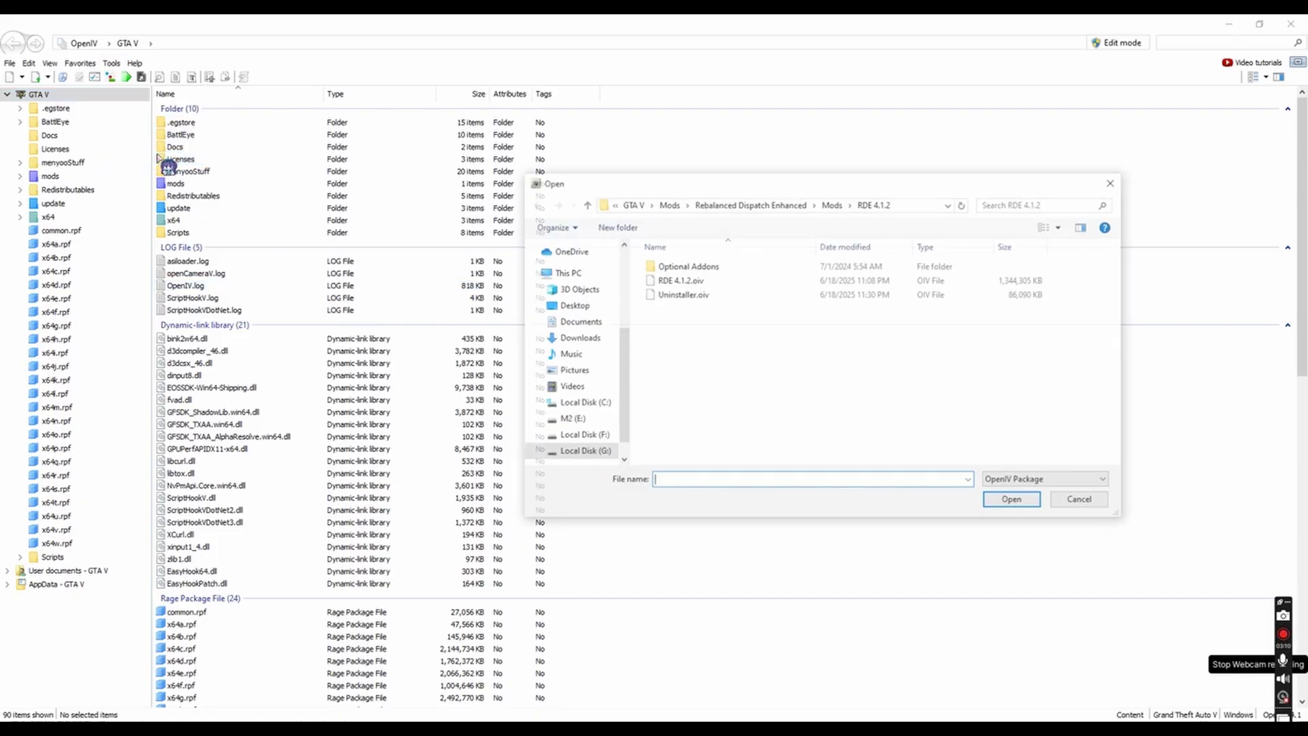
left_click(825, 206)
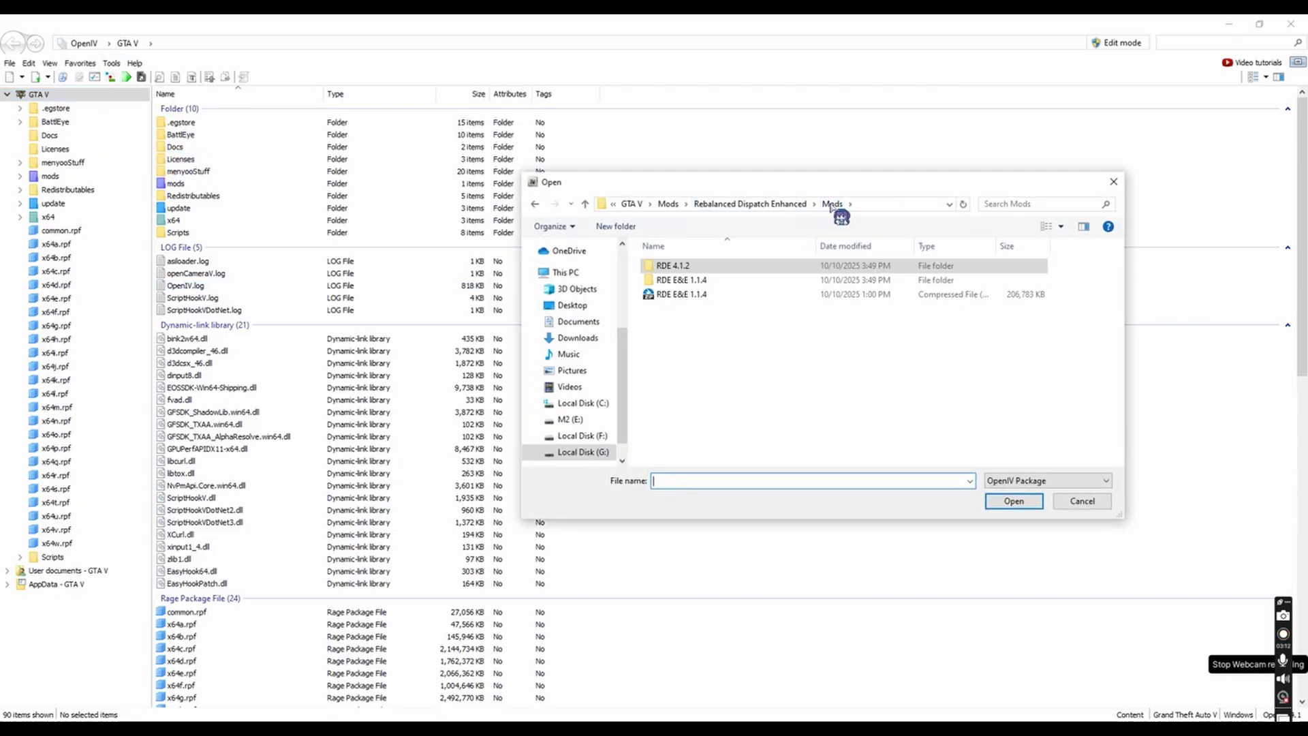
left_click(696, 284)
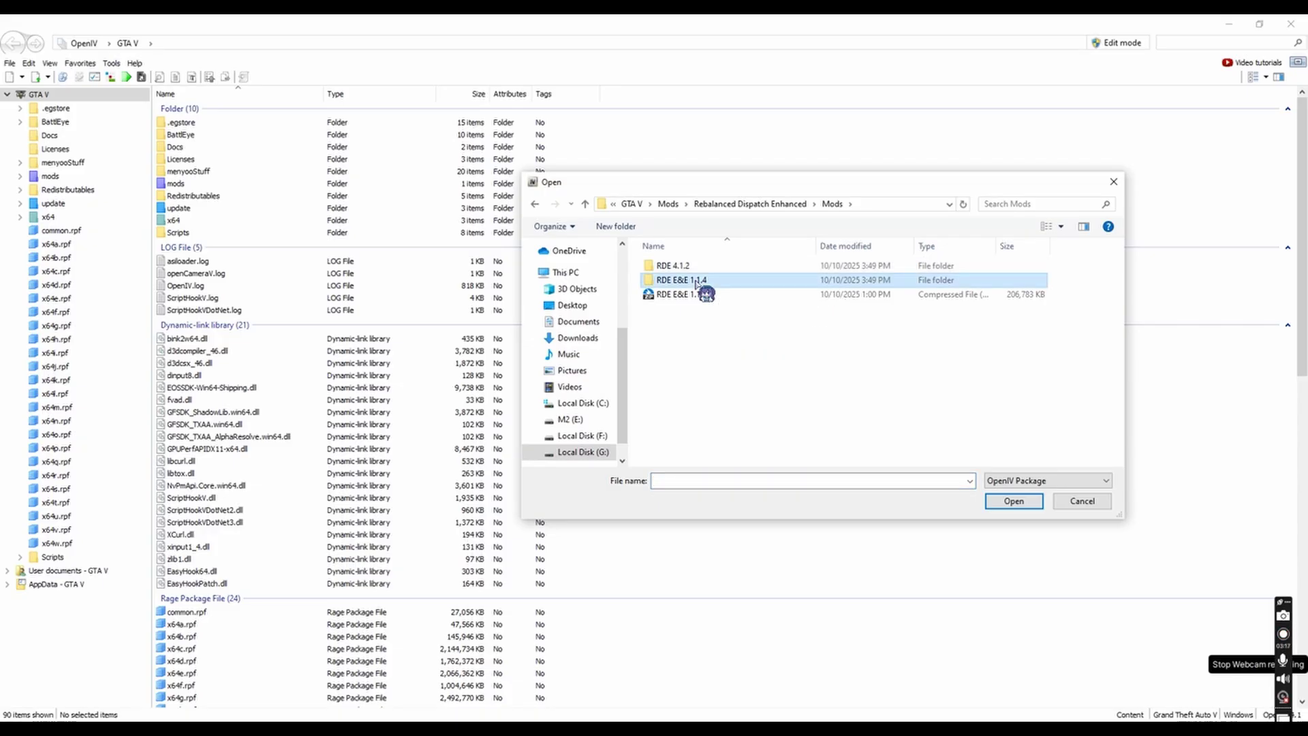
double_click(696, 282)
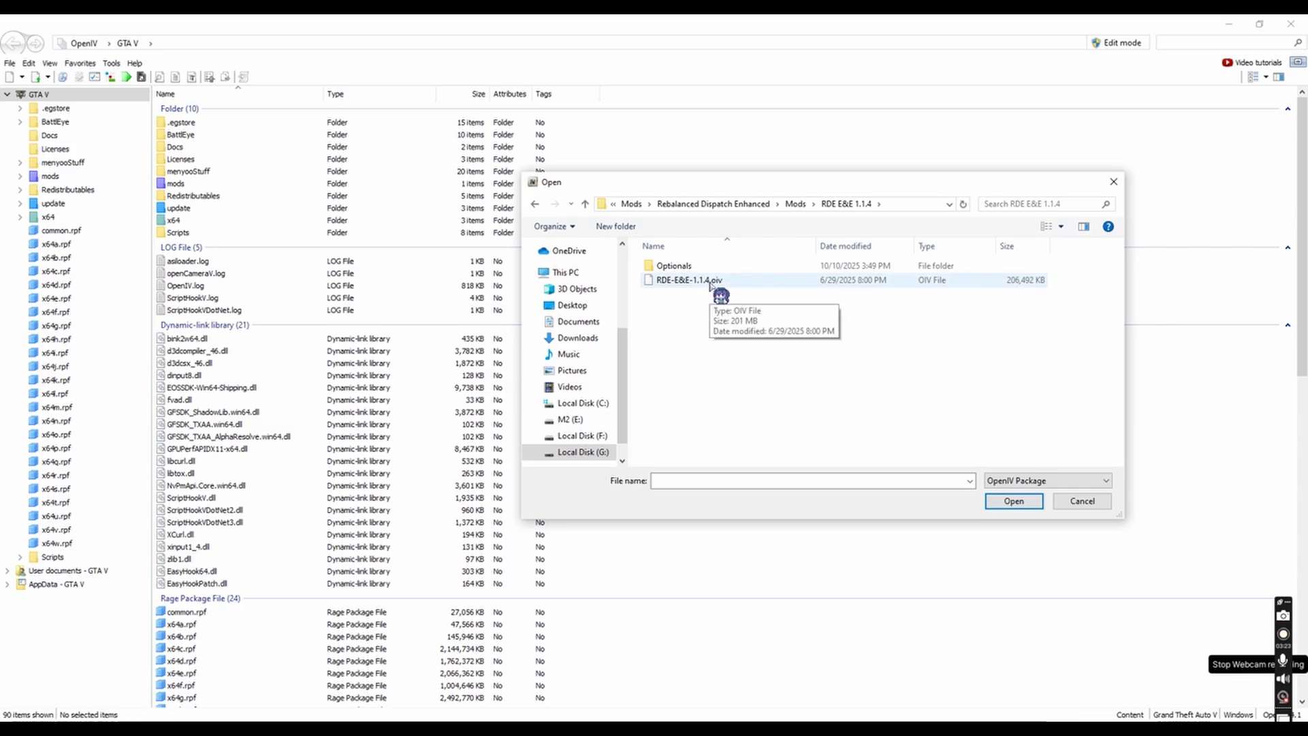
left_click(710, 285)
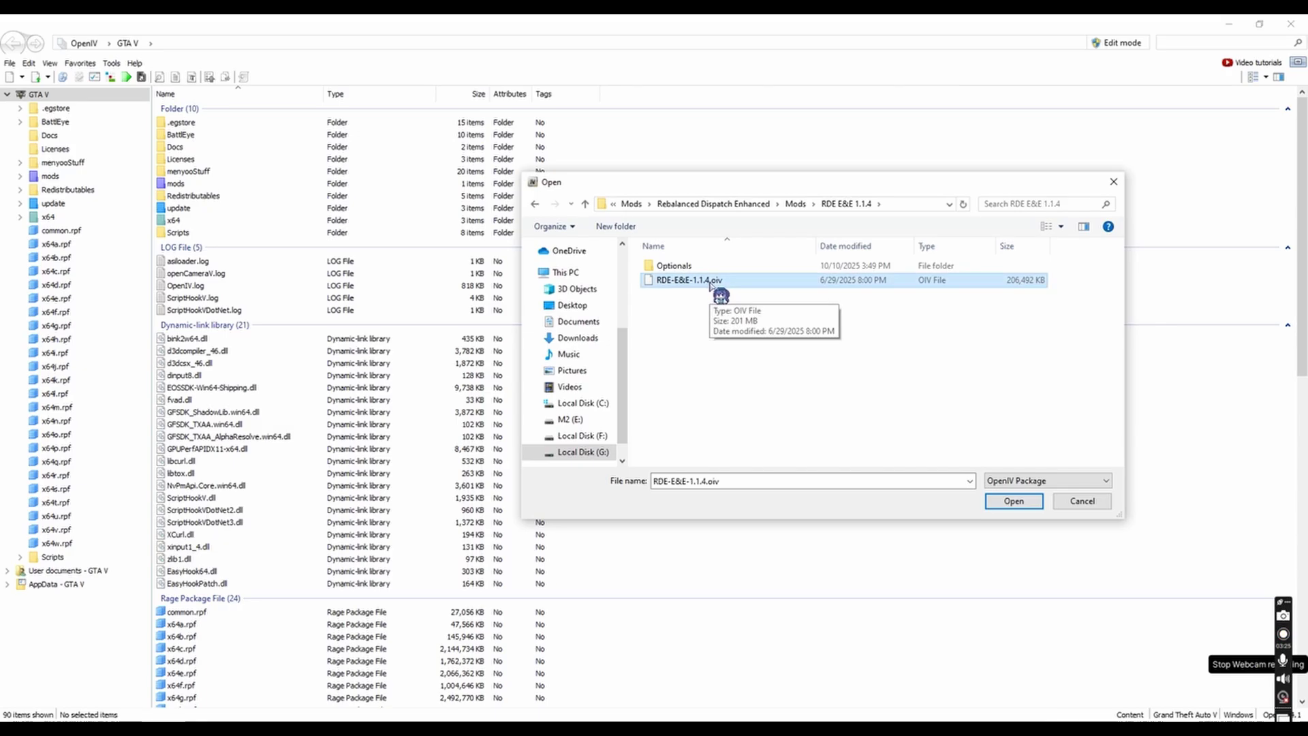
left_click(1008, 502)
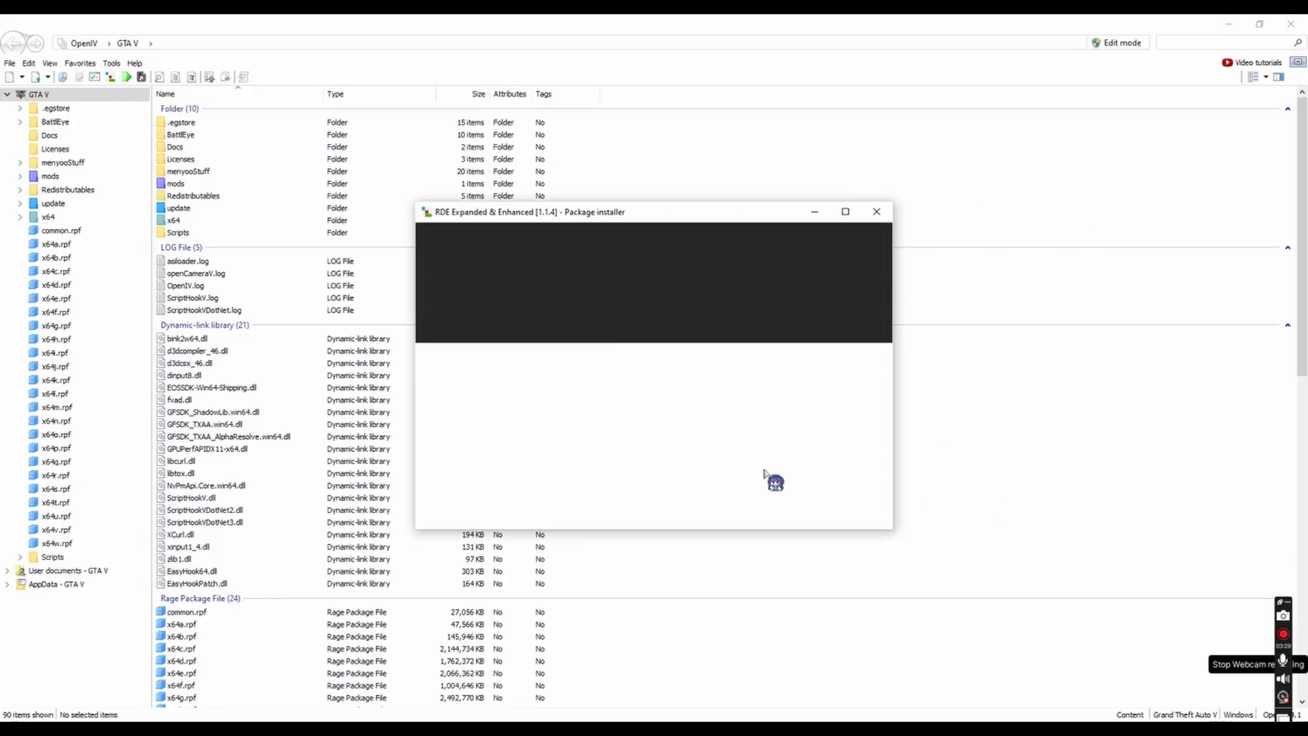
Step: Install RDE Expanded & Enhanced 1.1.4 into the mods folder and close the installer
left_click(861, 316)
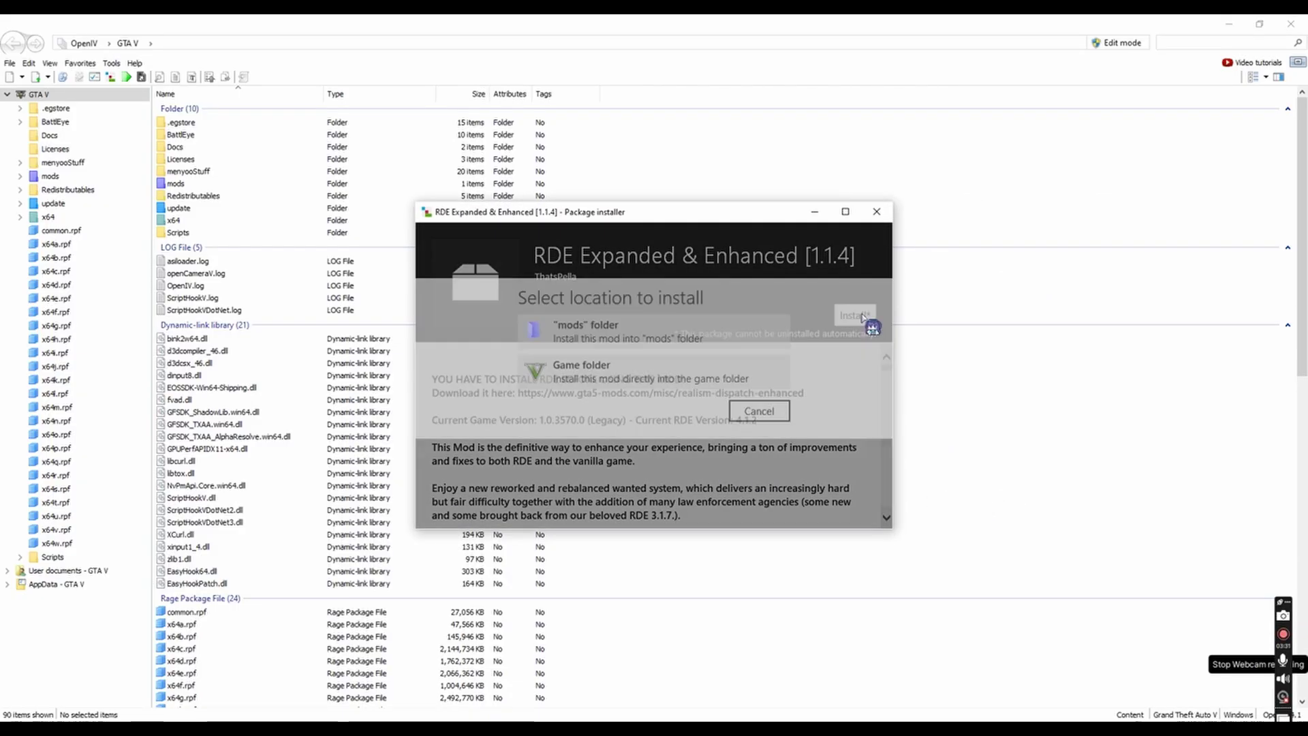
left_click(627, 350)
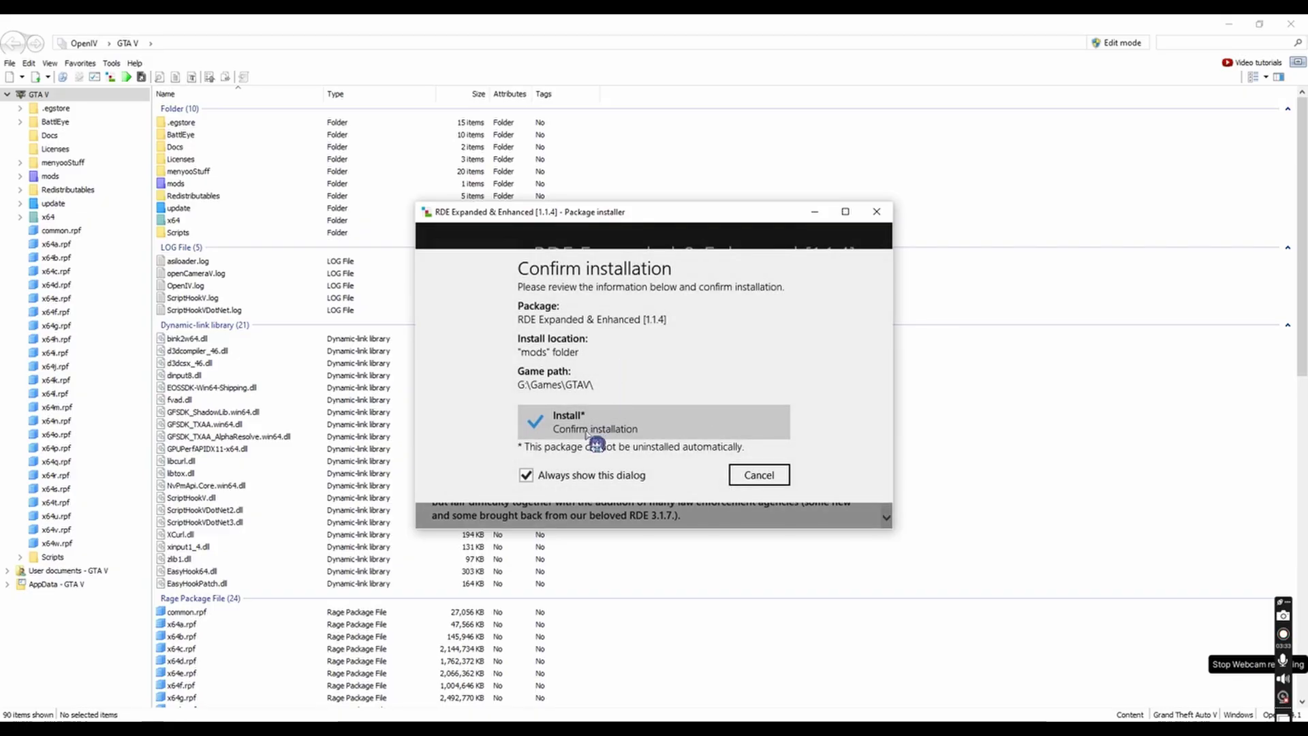
left_click(576, 428)
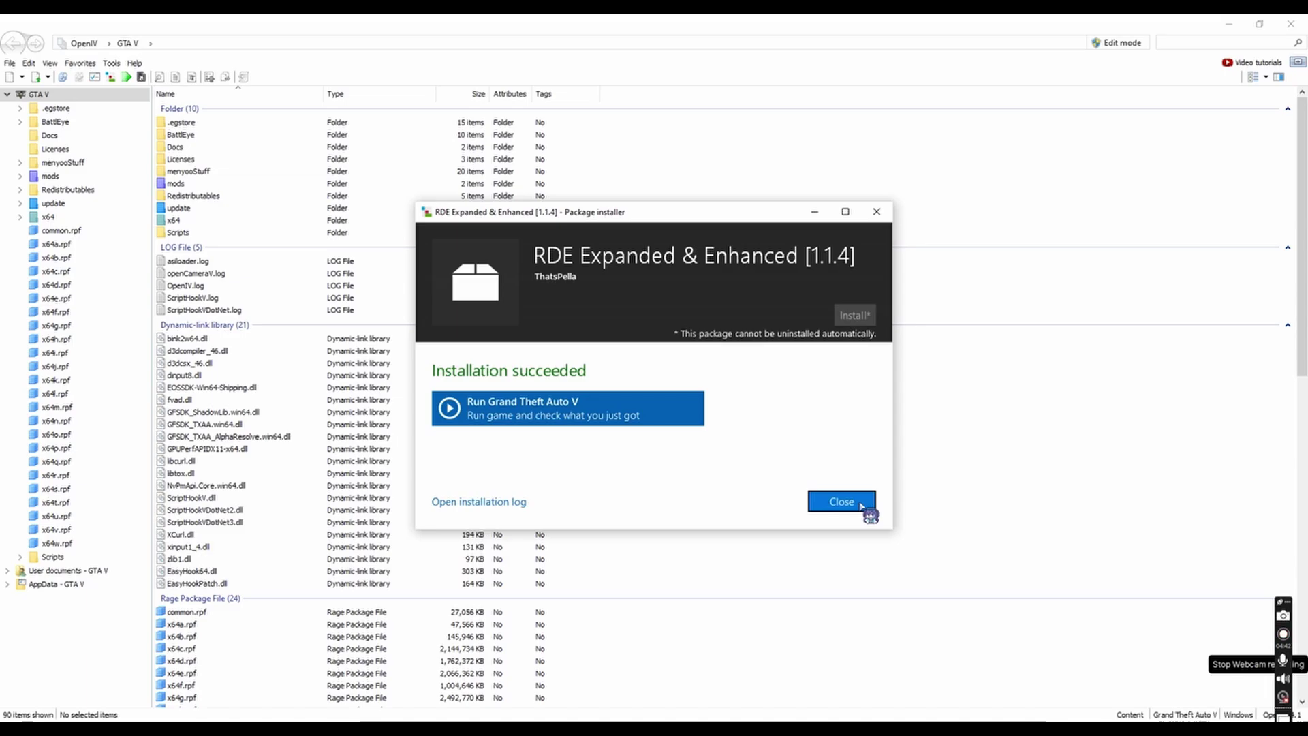
left_click(859, 505)
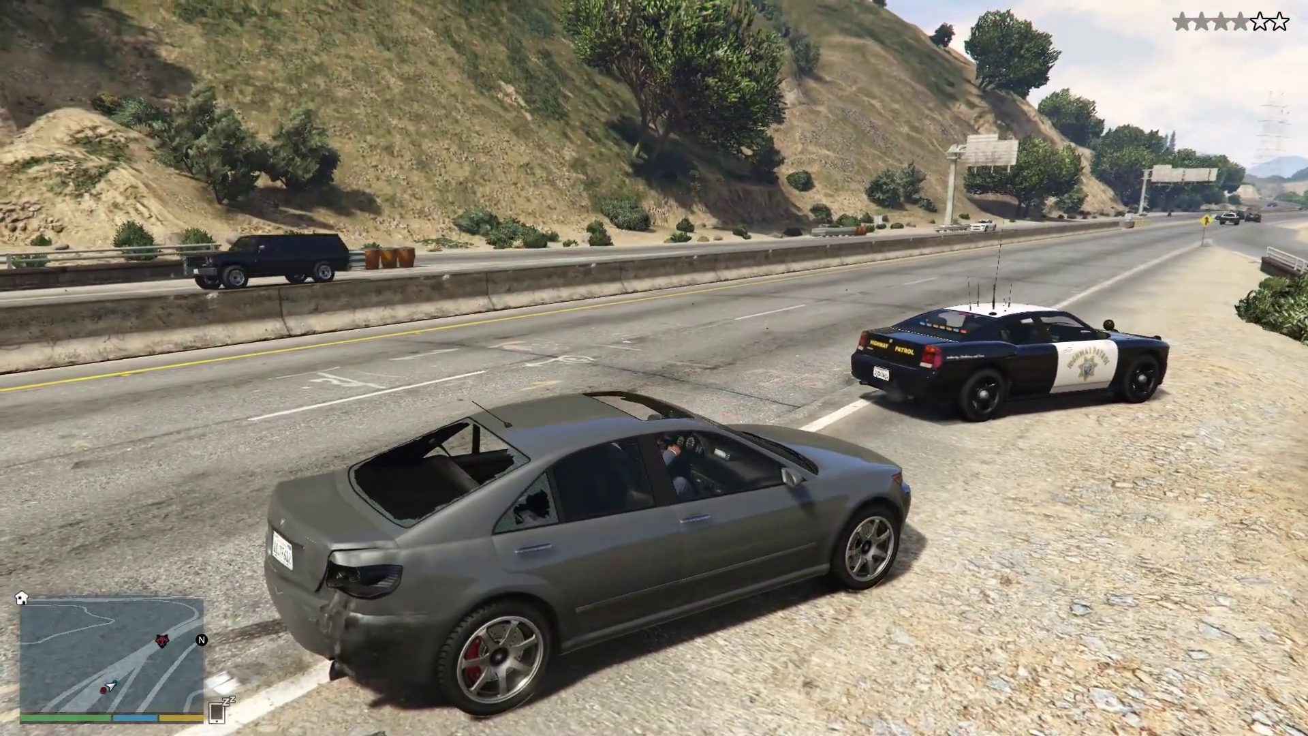
Step: Drive the grey sedan away from the Highway Patrol cruiser under the wanted level
key("w")
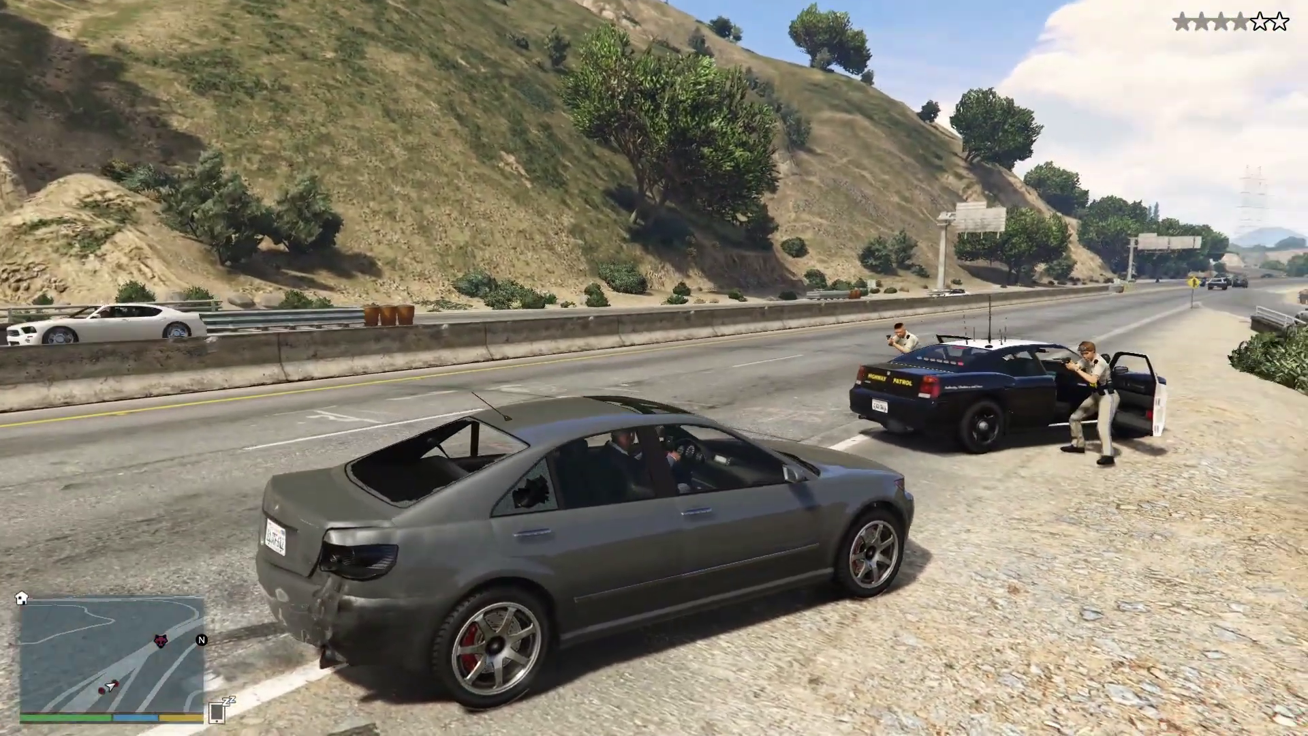